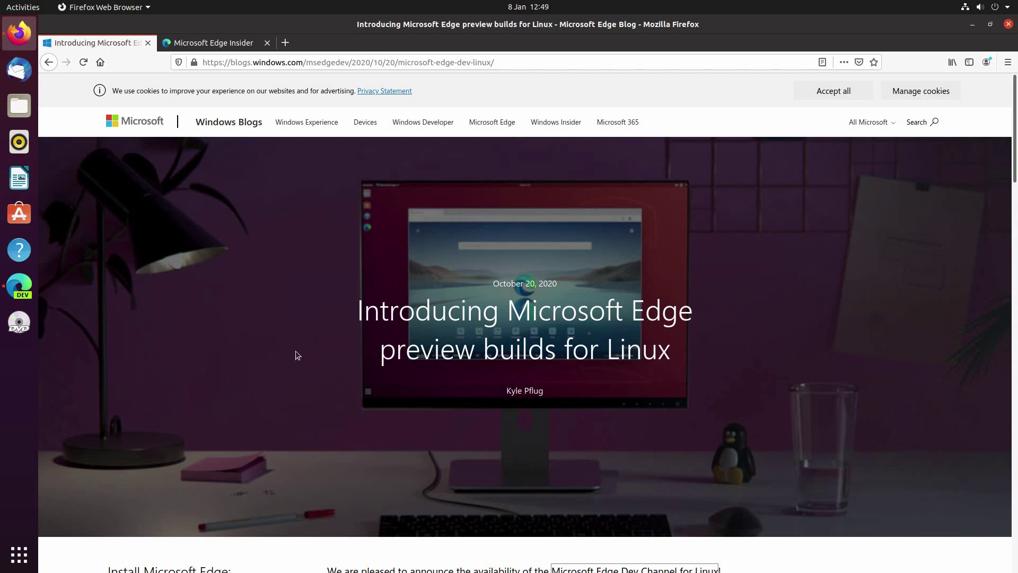
pyautogui.scroll(-1, 294, 355)
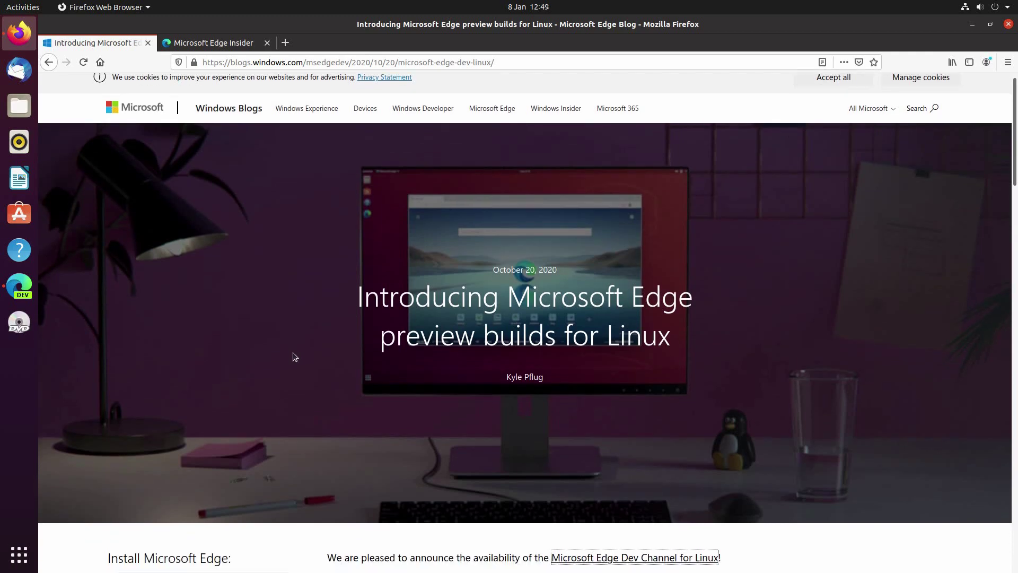
pyautogui.scroll(-2, 294, 354)
pyautogui.scroll(-2, 294, 356)
pyautogui.scroll(-1, 294, 356)
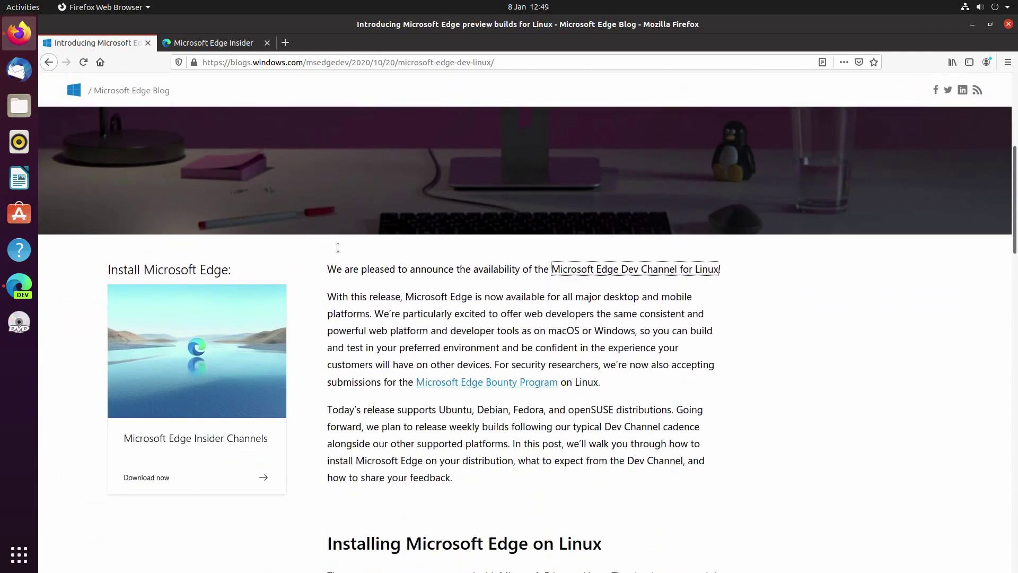
pyautogui.scroll(-1, 303, 293)
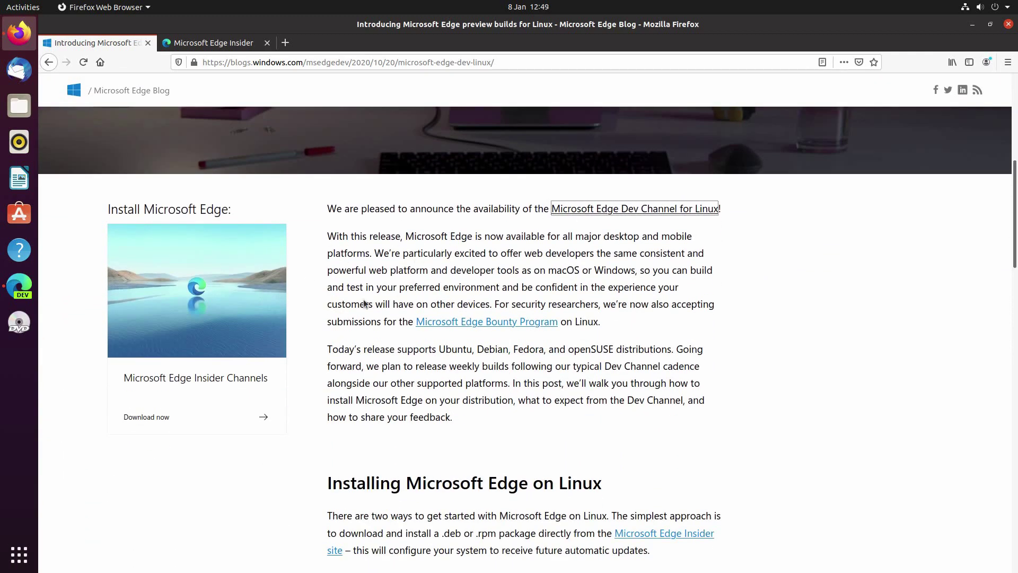
pyautogui.scroll(-2, 358, 301)
pyautogui.scroll(-2, 359, 302)
pyautogui.scroll(-2, 467, 192)
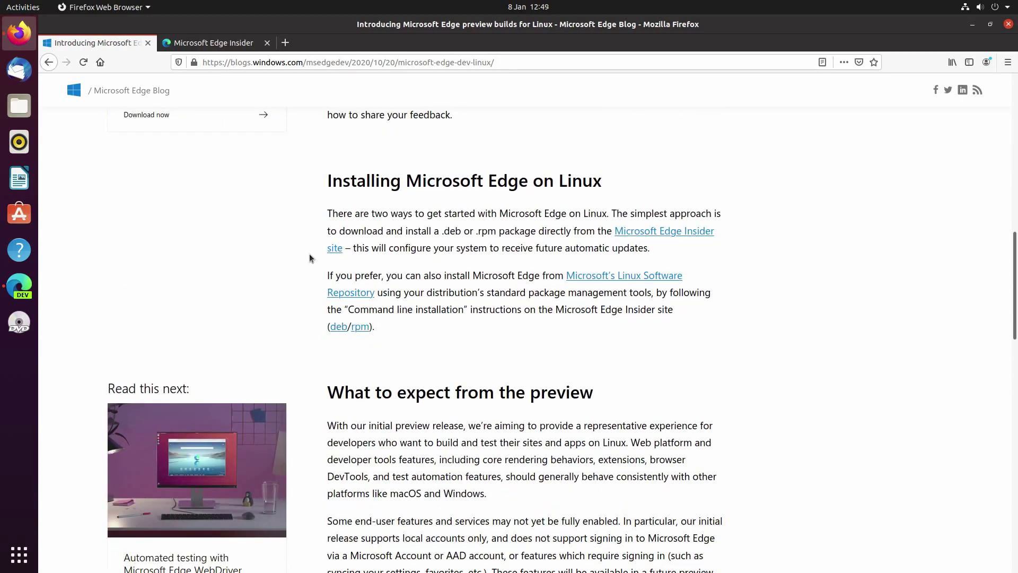
pyautogui.scroll(-2, 309, 254)
pyautogui.scroll(-5, 309, 254)
pyautogui.scroll(-4, 309, 254)
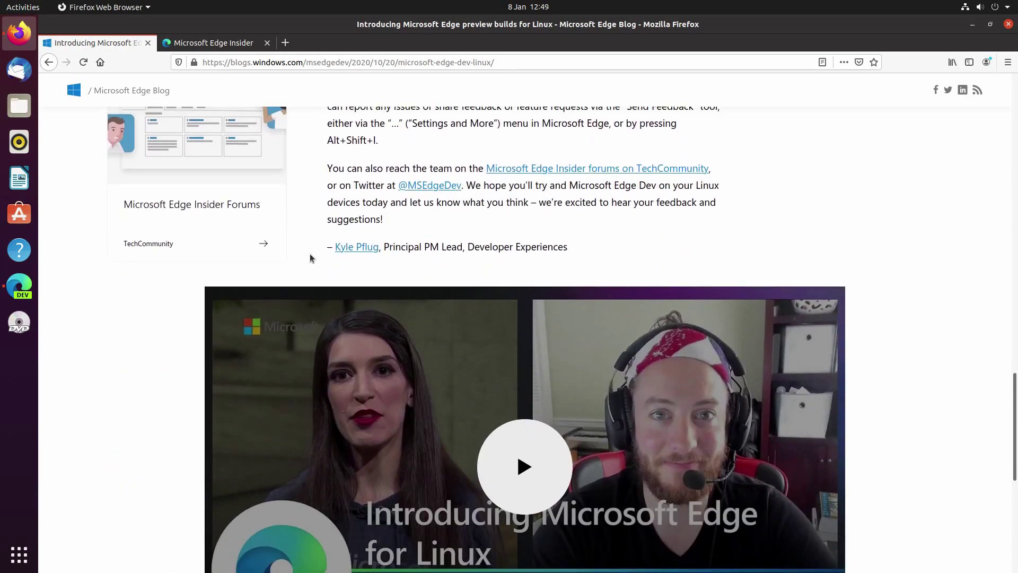
pyautogui.scroll(3, 311, 256)
pyautogui.scroll(3, 311, 256)
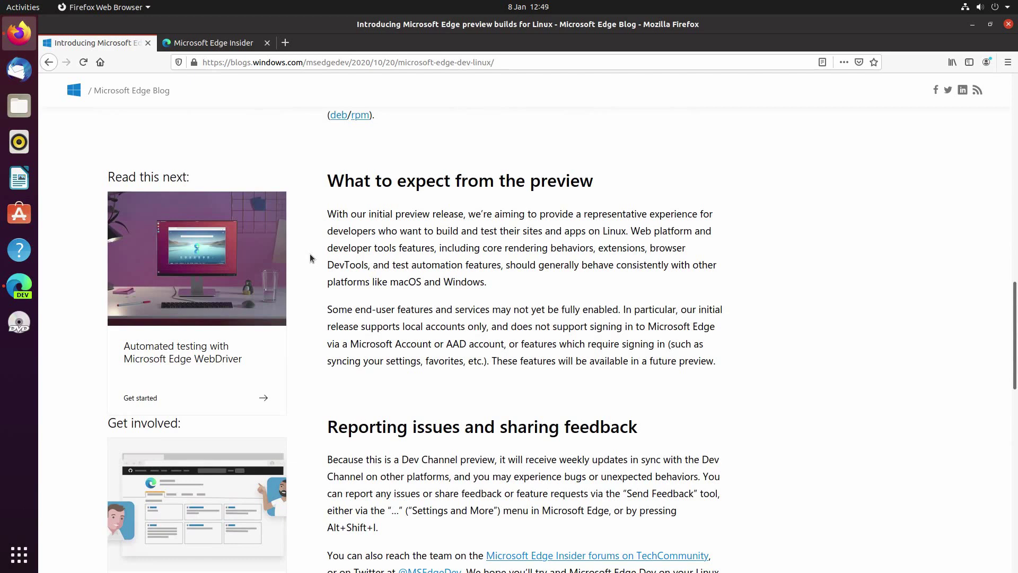
pyautogui.scroll(2, 311, 257)
pyautogui.scroll(3, 310, 256)
pyautogui.scroll(1, 310, 256)
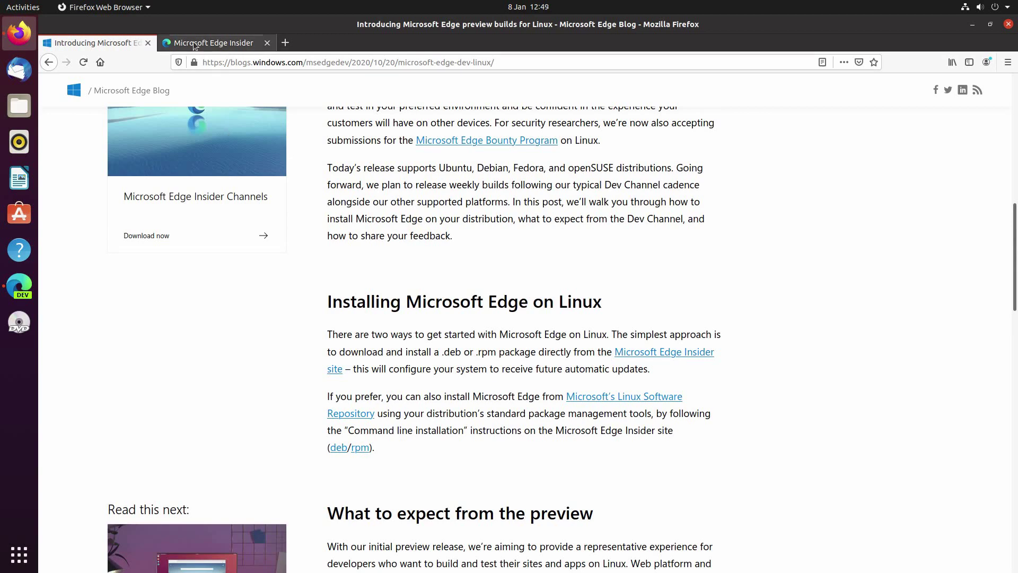
# Accept the Edge Dev Channel licence to reveal the Debian/Ubuntu command-line install steps
pyautogui.click(213, 43)
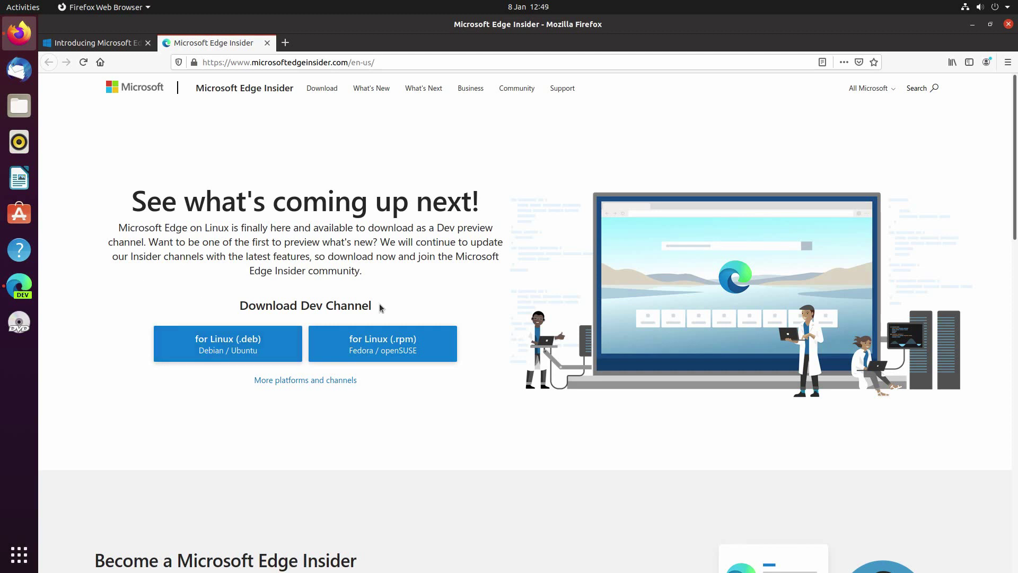
pyautogui.click(313, 380)
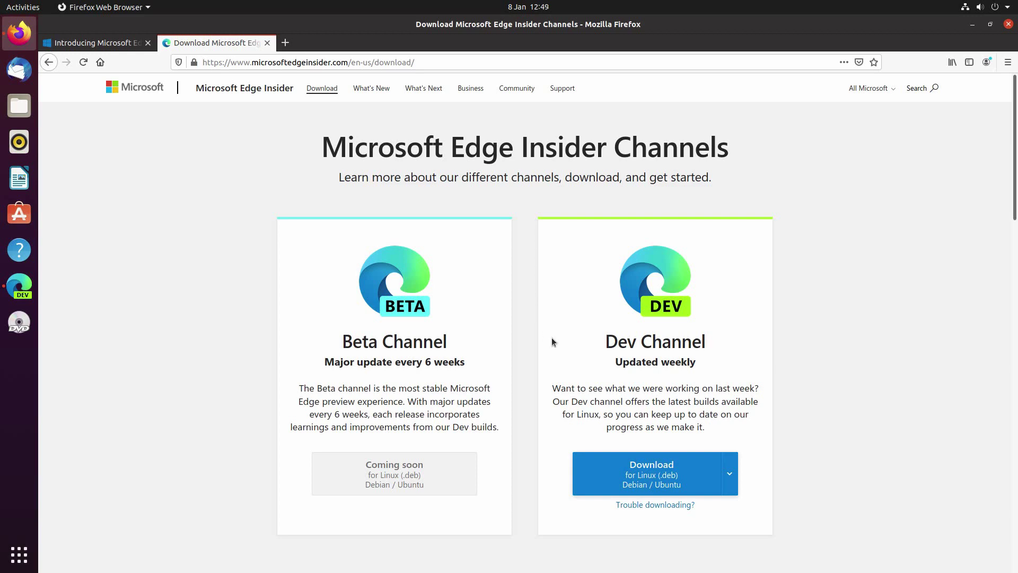
pyautogui.scroll(-3, 550, 341)
pyautogui.scroll(-2, 594, 288)
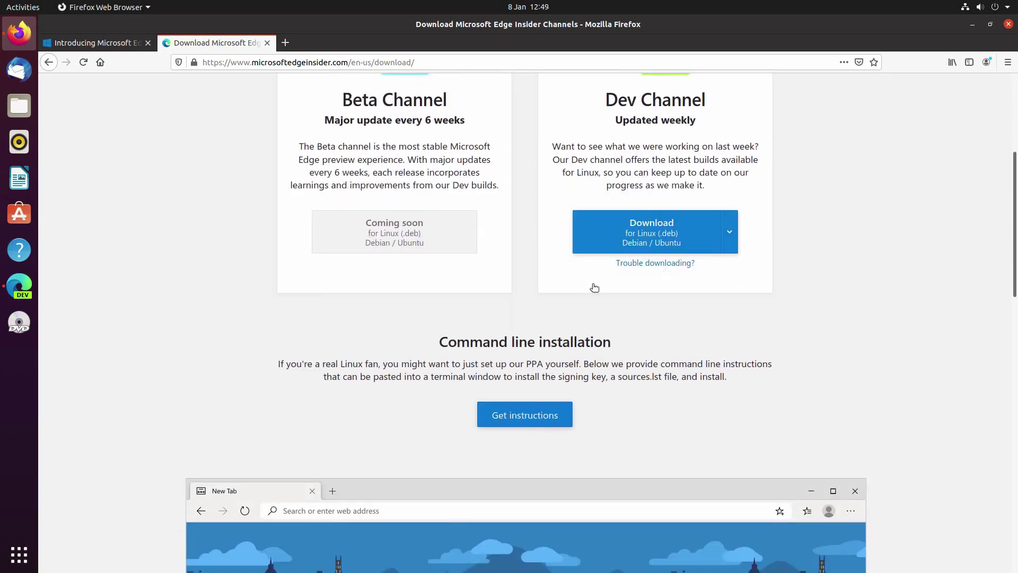
pyautogui.click(501, 407)
pyautogui.click(681, 413)
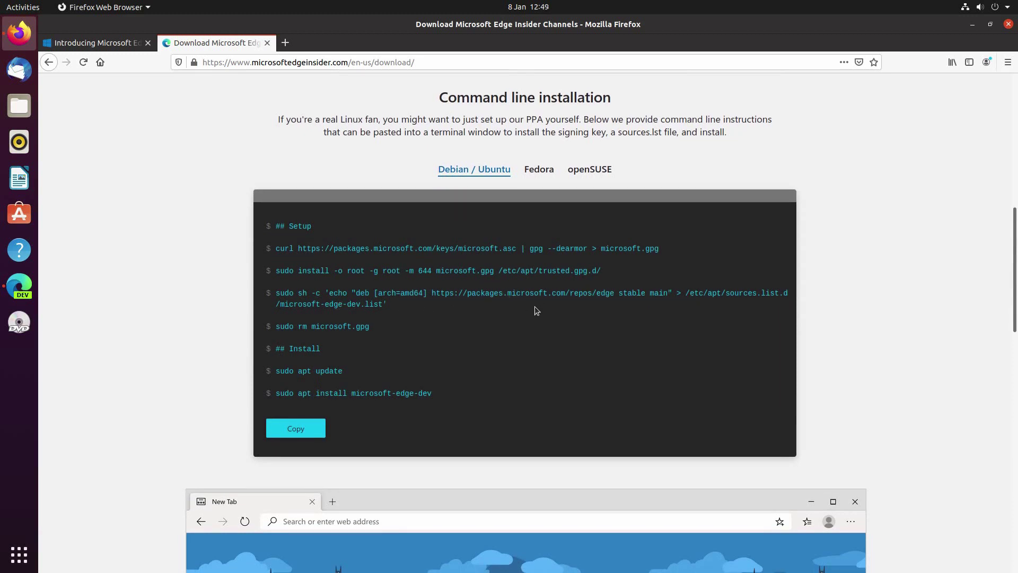
pyautogui.scroll(-2, 535, 310)
pyautogui.scroll(-3, 469, 308)
pyautogui.scroll(-2, 461, 316)
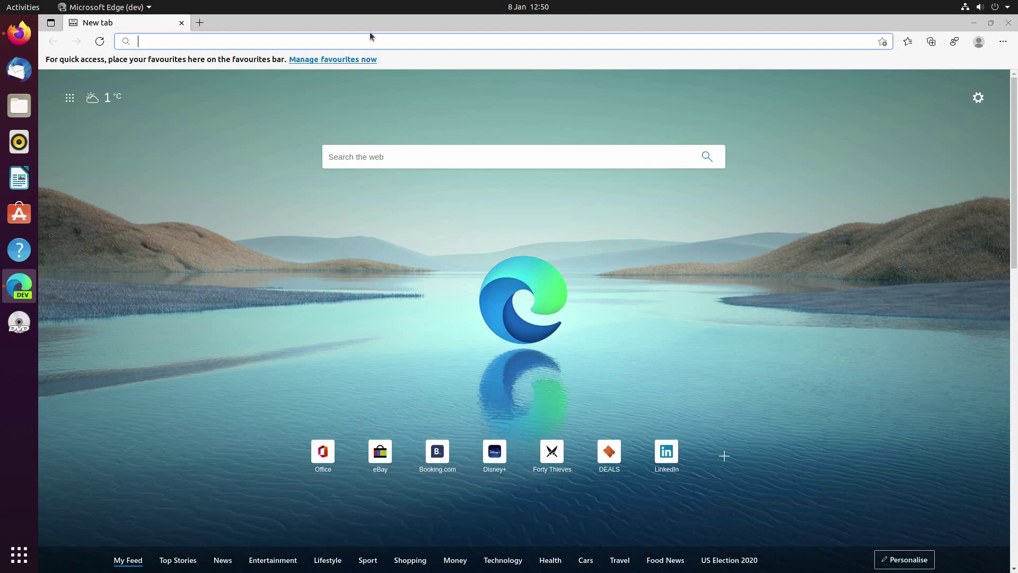
pyautogui.moveTo(348, 26); pyautogui.dragTo(447, 109)
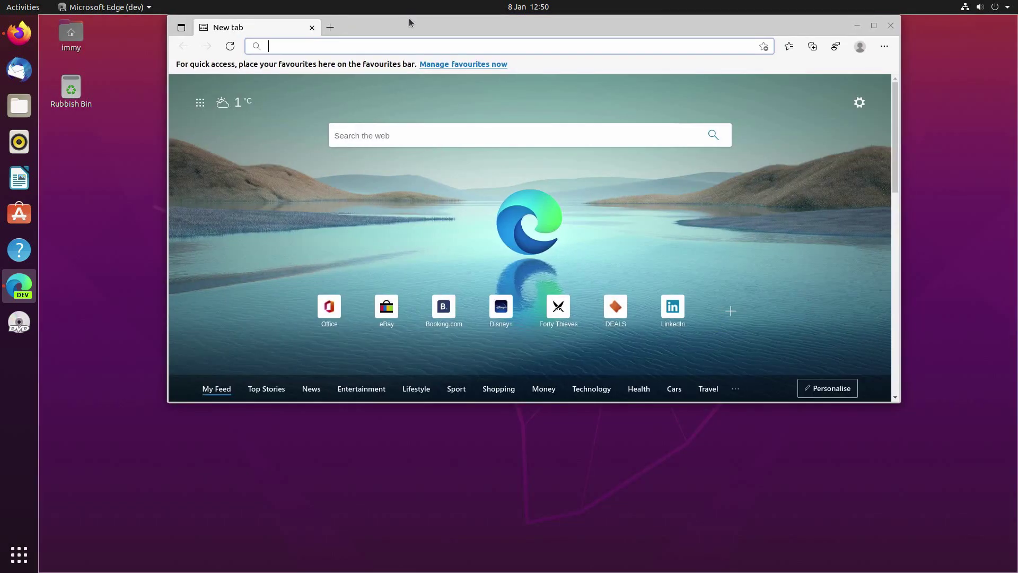
pyautogui.moveTo(448, 109); pyautogui.dragTo(408, 19)
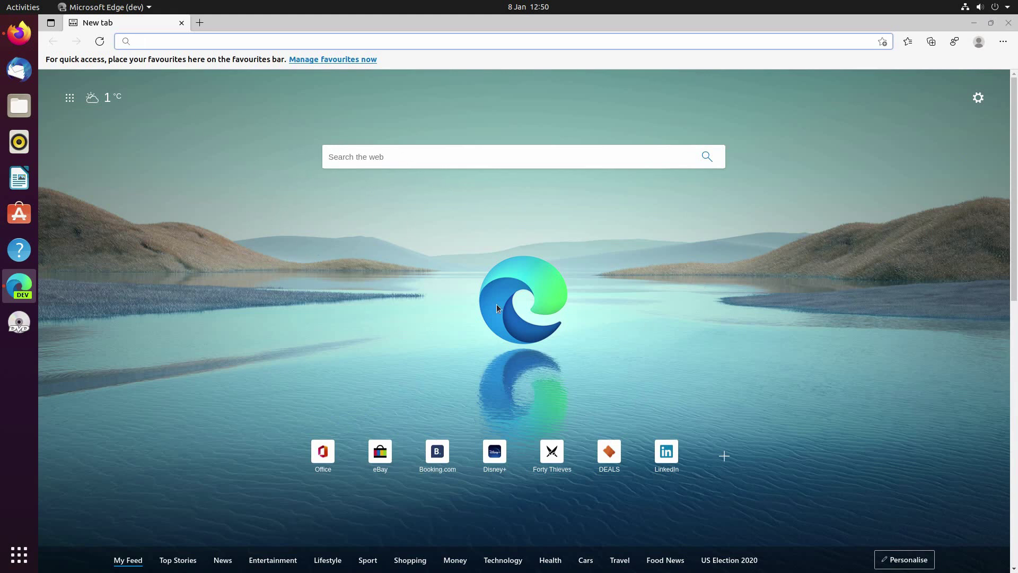
pyautogui.scroll(-2, 302, 204)
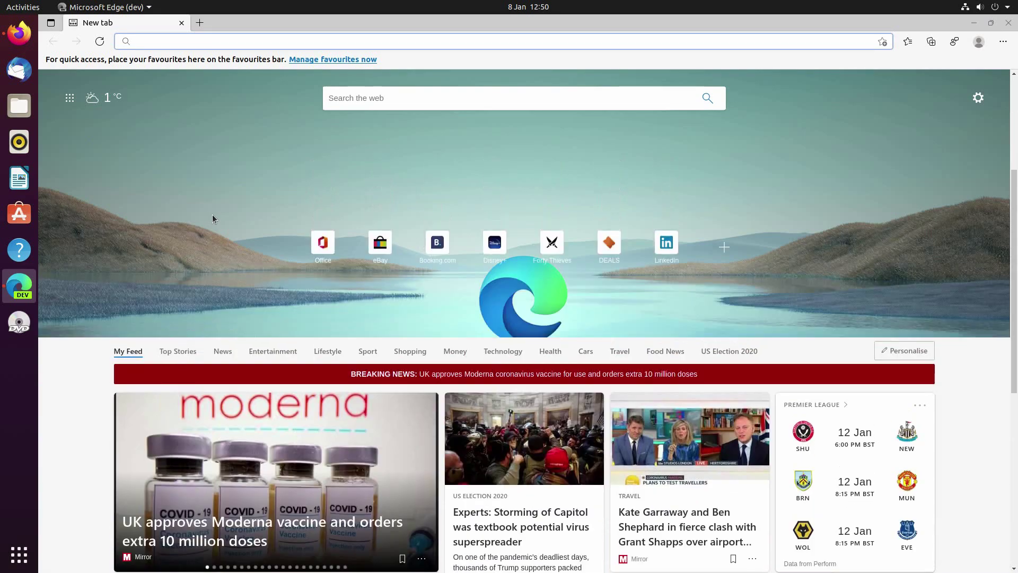
pyautogui.scroll(2, 213, 216)
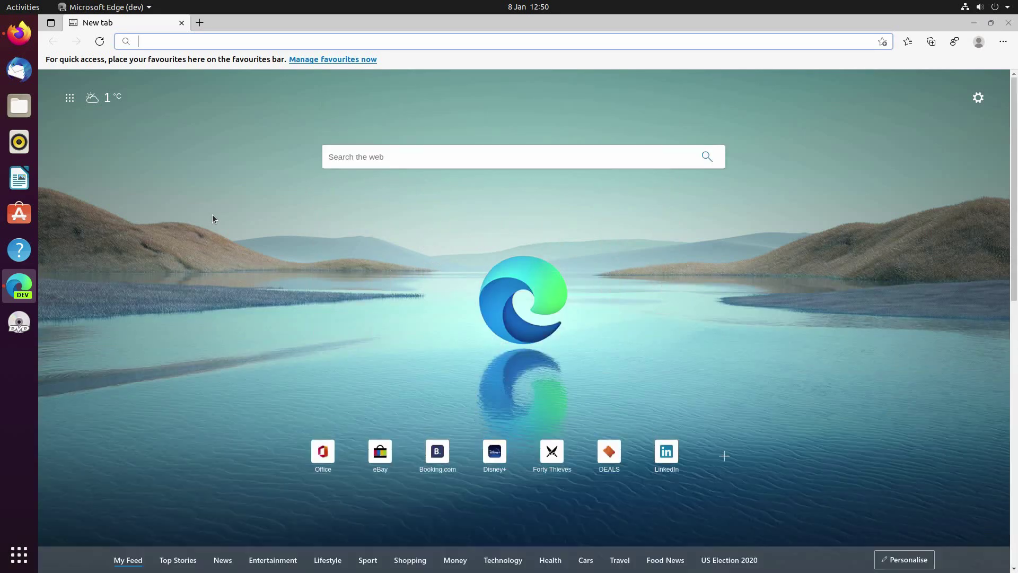
pyautogui.click(70, 97)
pyautogui.click(321, 261)
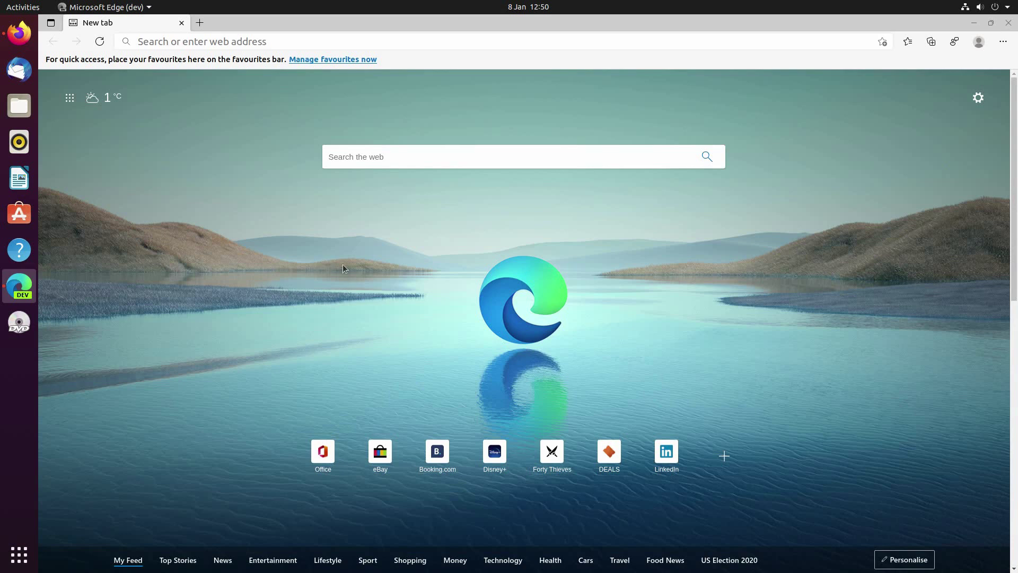
pyautogui.scroll(-1, 343, 264)
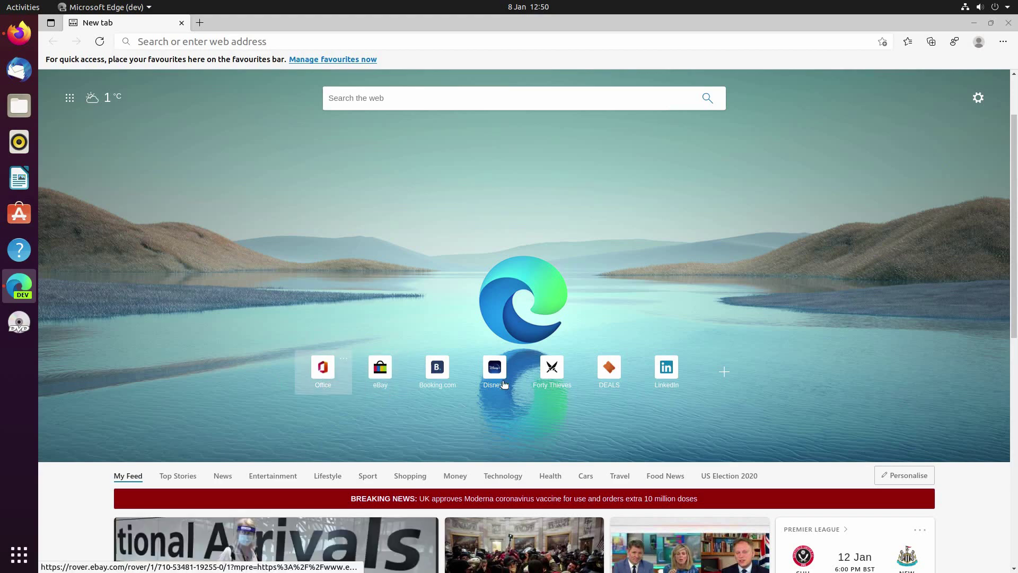
pyautogui.scroll(-2, 358, 366)
pyautogui.scroll(-3, 382, 334)
pyautogui.scroll(-3, 388, 286)
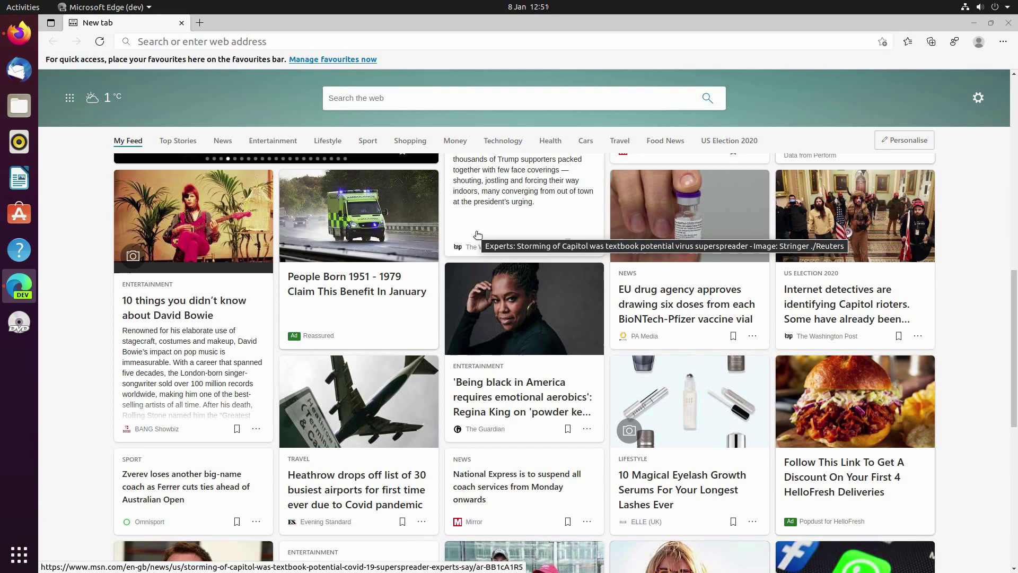
pyautogui.scroll(-3, 477, 235)
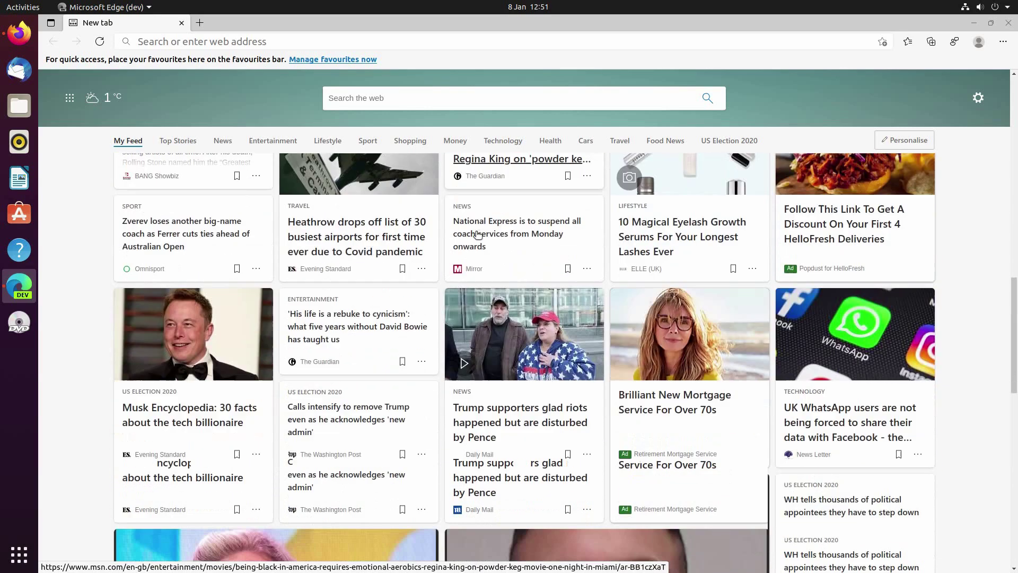
pyautogui.scroll(-1, 477, 235)
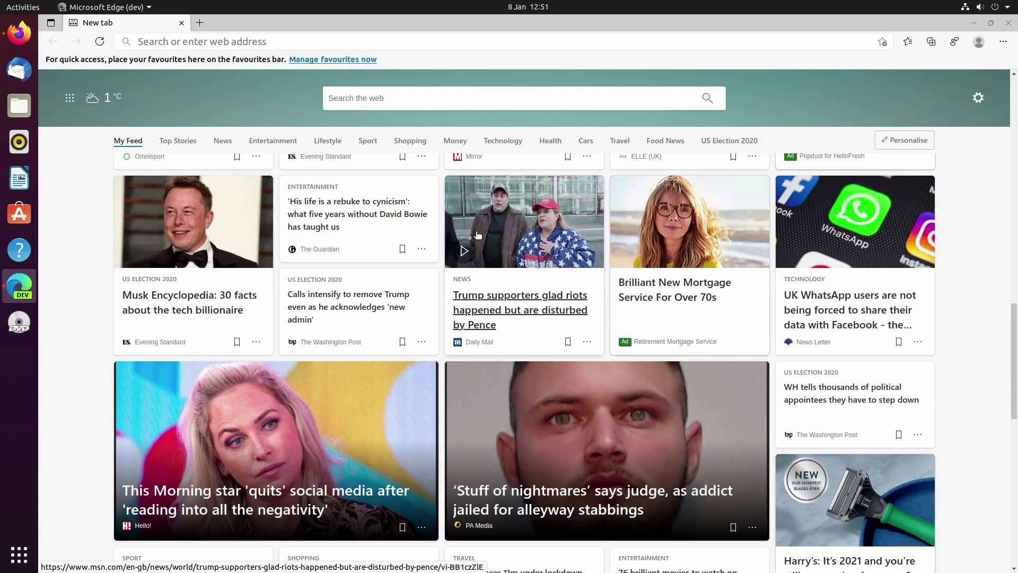
pyautogui.scroll(-1, 477, 235)
pyautogui.scroll(-1, 478, 235)
pyautogui.scroll(-1, 552, 358)
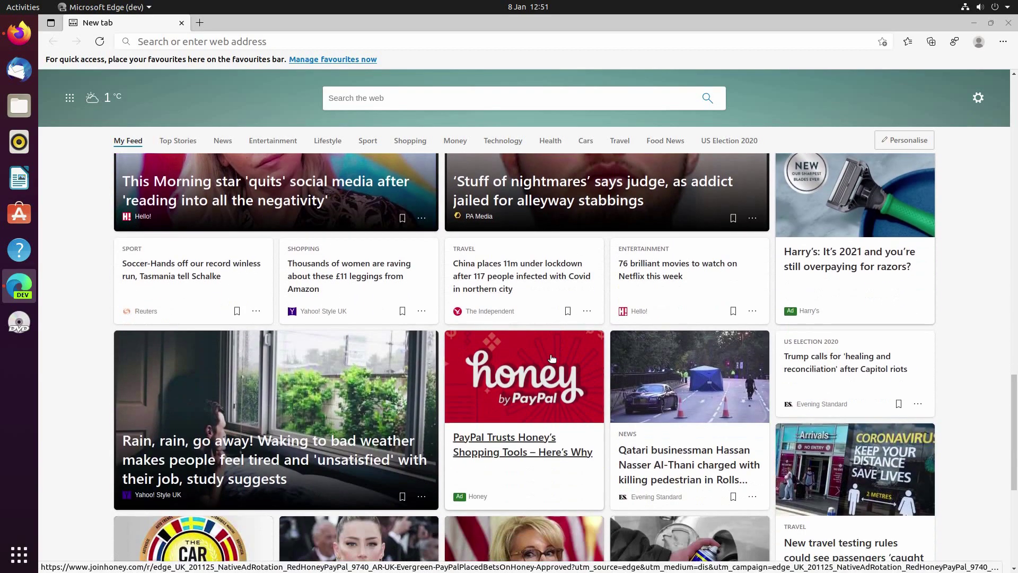
pyautogui.scroll(-2, 552, 359)
pyautogui.scroll(-1, 552, 359)
pyautogui.scroll(-1, 403, 317)
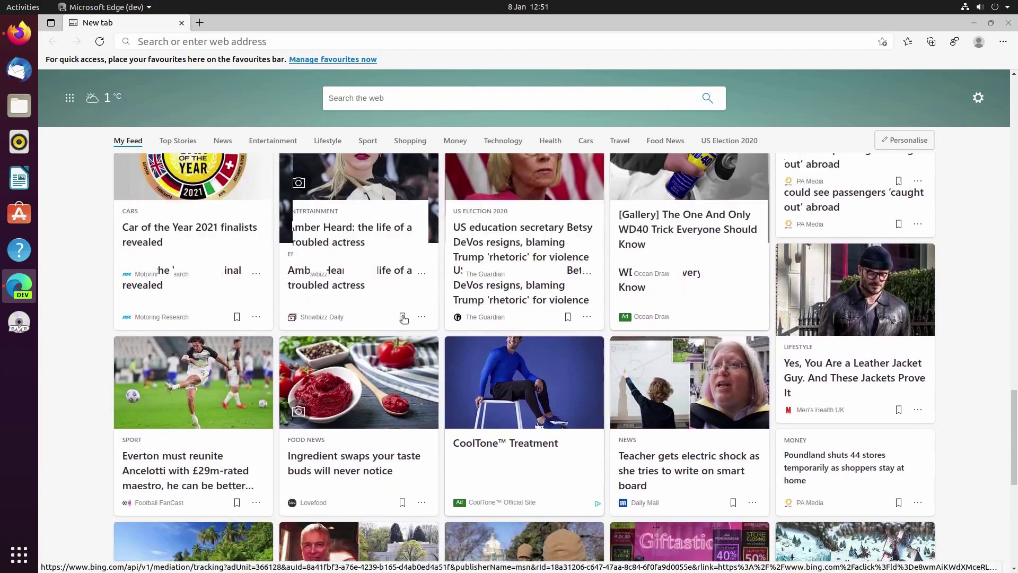
pyautogui.scroll(-1, 477, 318)
pyautogui.scroll(-2, 575, 318)
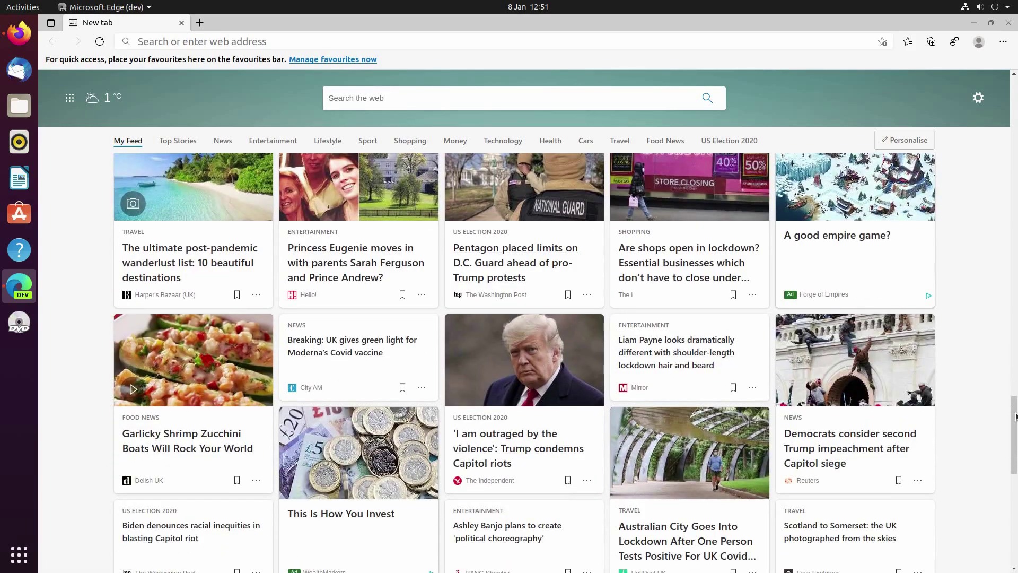
pyautogui.scroll(3, 710, 357)
pyautogui.scroll(5, 709, 357)
pyautogui.scroll(5, 710, 356)
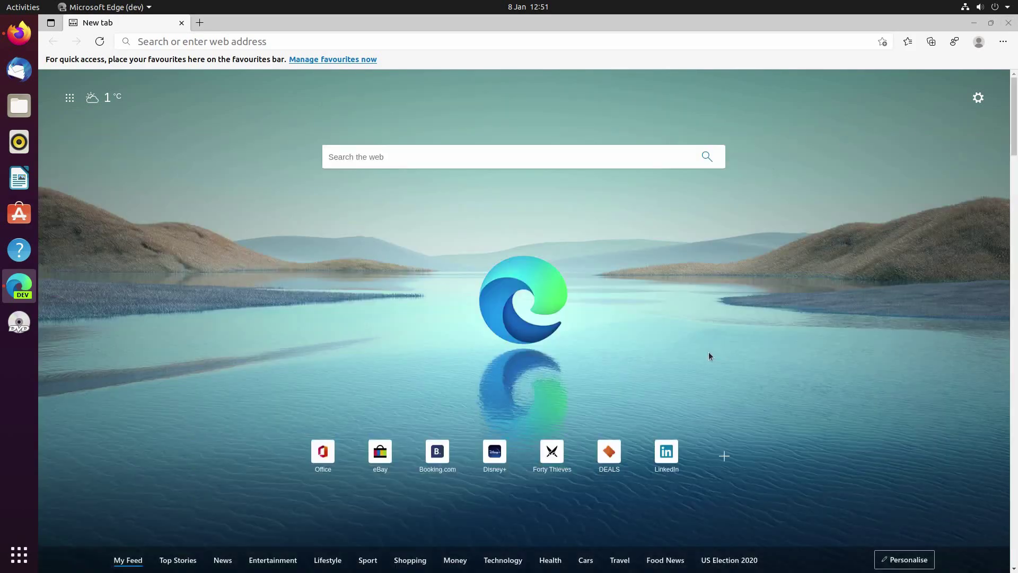
# Glance at the Microsoft 365 apps panel, try Focused, then set the page layout to Informational
pyautogui.click(69, 97)
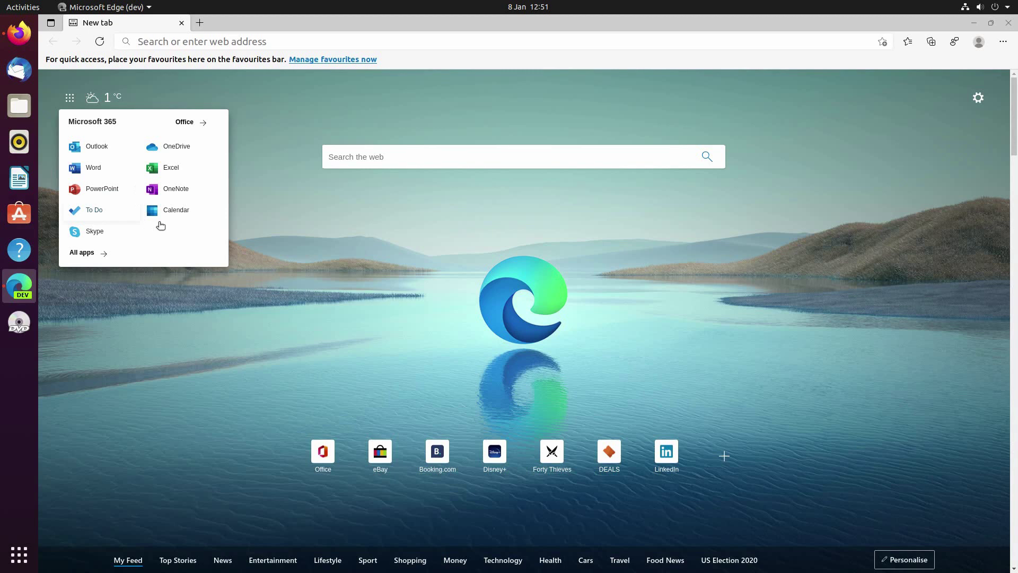
pyautogui.click(147, 331)
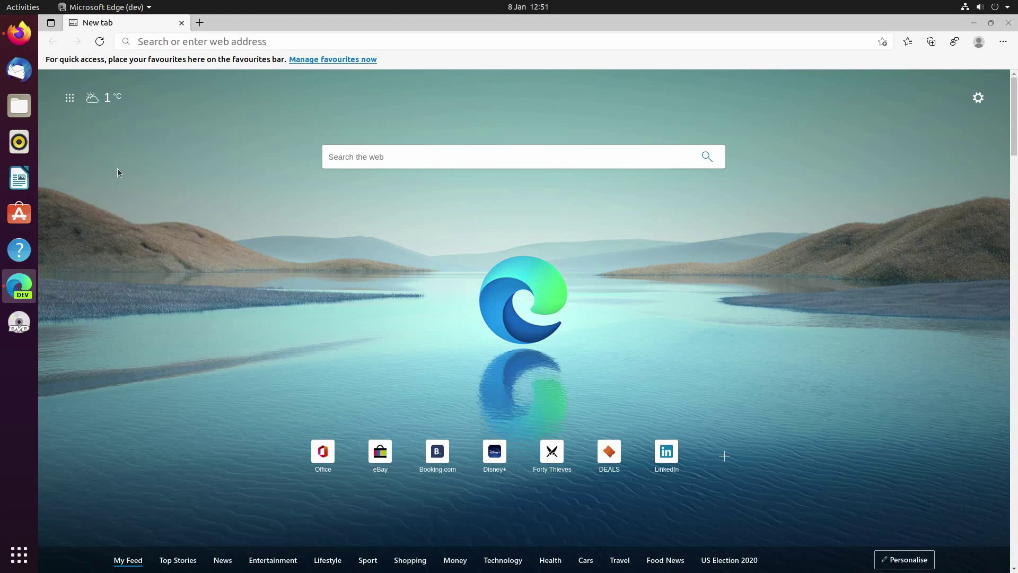
pyautogui.click(978, 97)
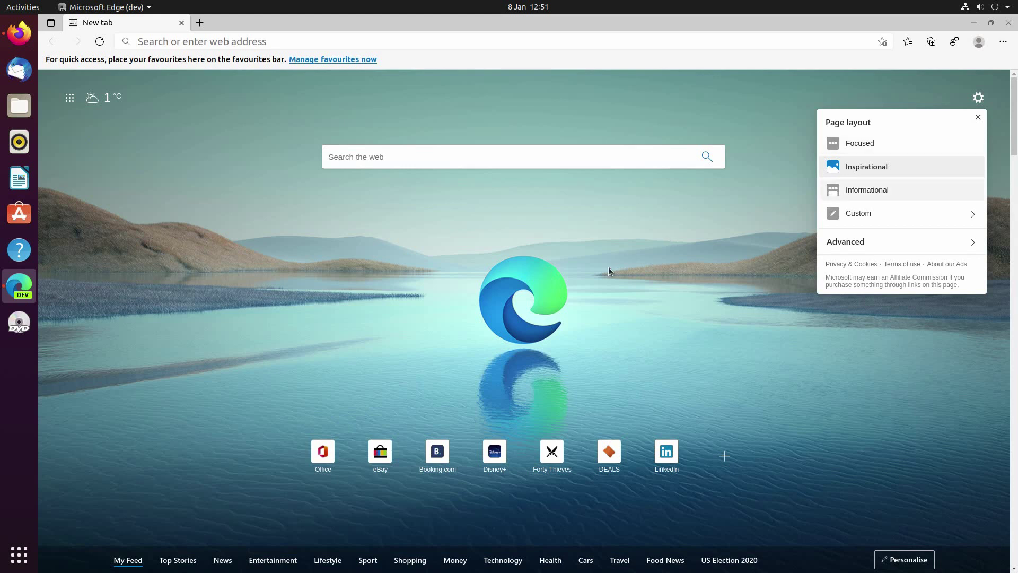
pyautogui.click(535, 271)
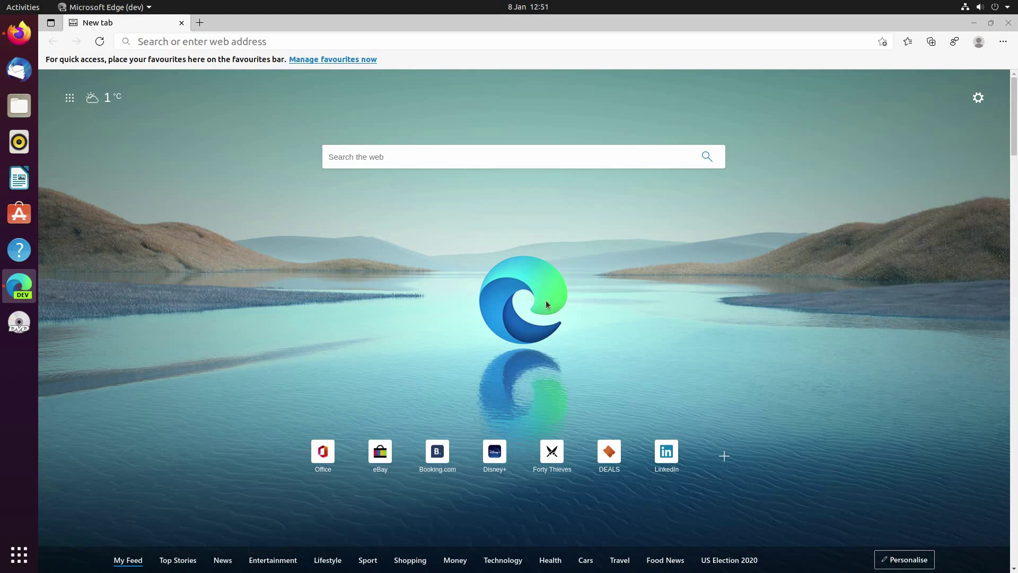
pyautogui.click(978, 97)
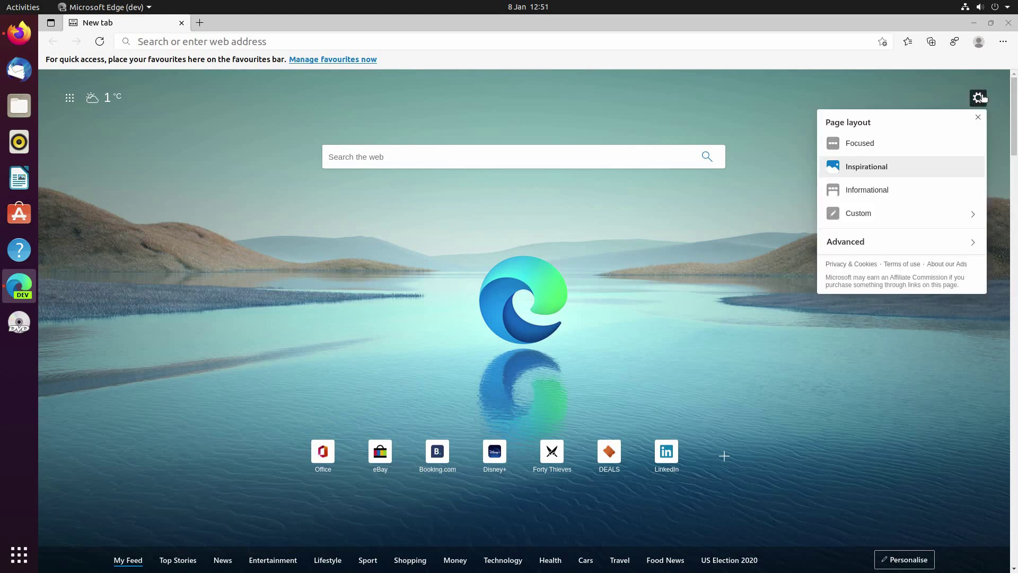
pyautogui.click(892, 145)
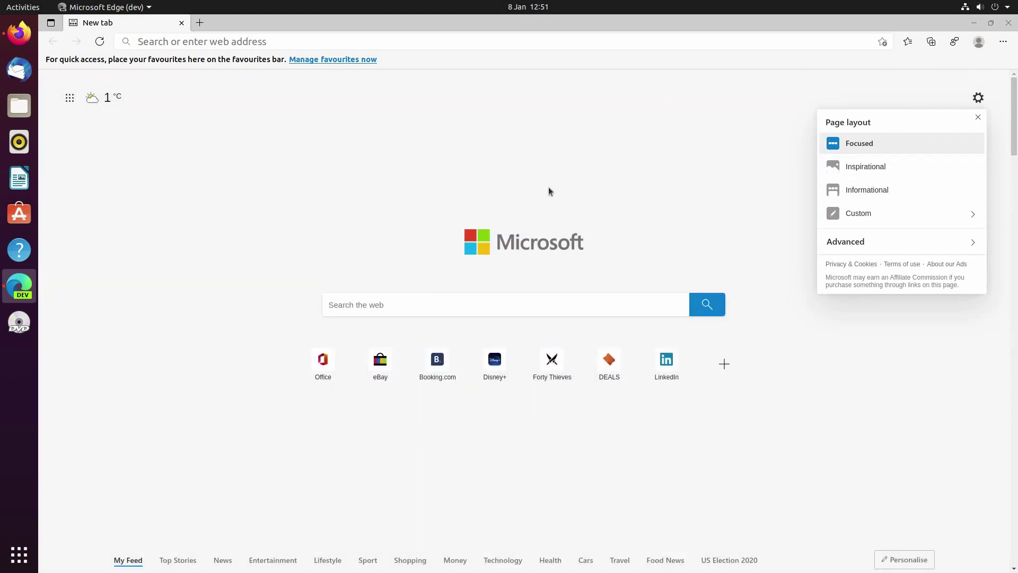
pyautogui.scroll(-3, 548, 191)
pyautogui.scroll(2, 548, 193)
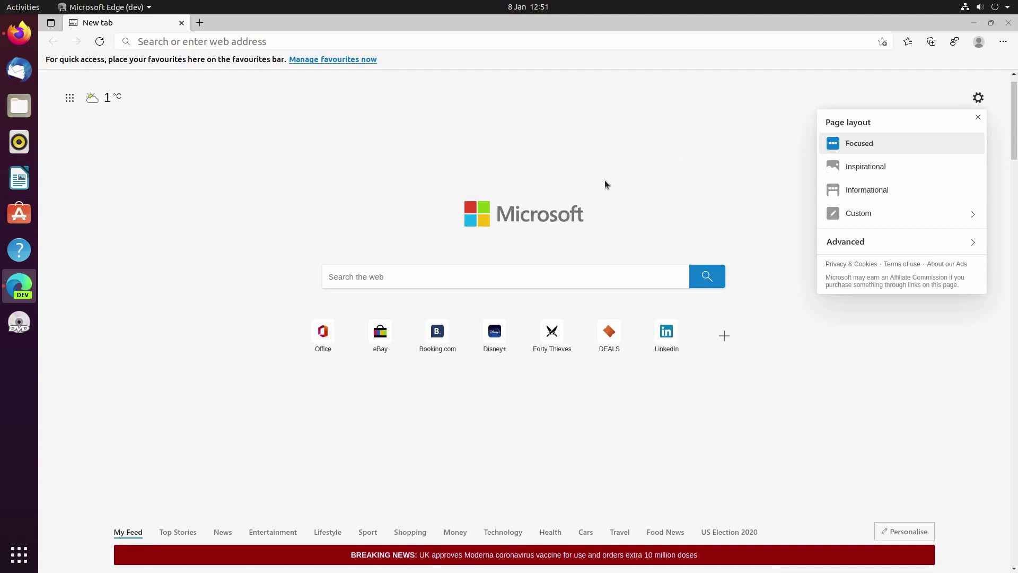
pyautogui.scroll(1, 557, 175)
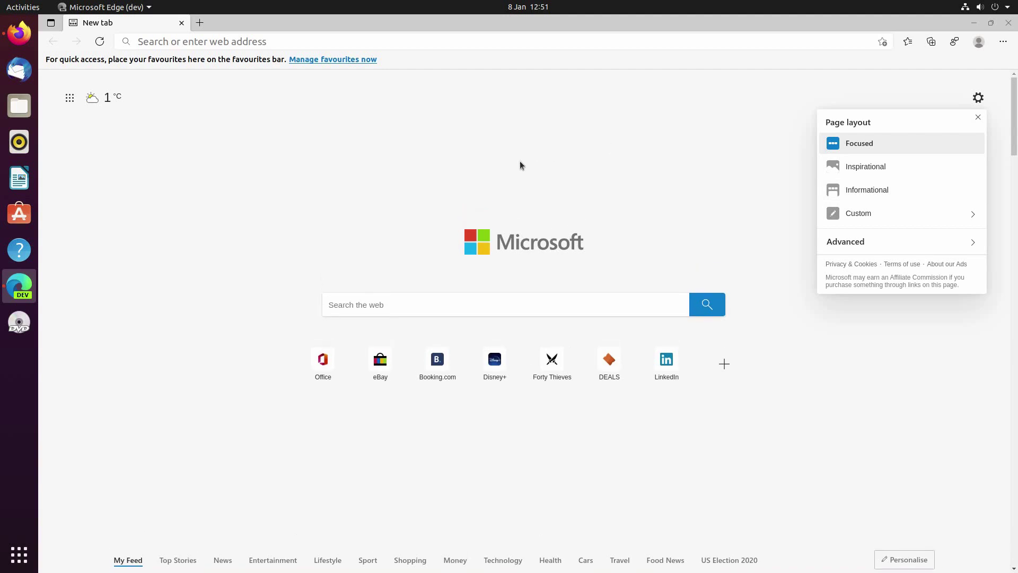
pyautogui.click(883, 187)
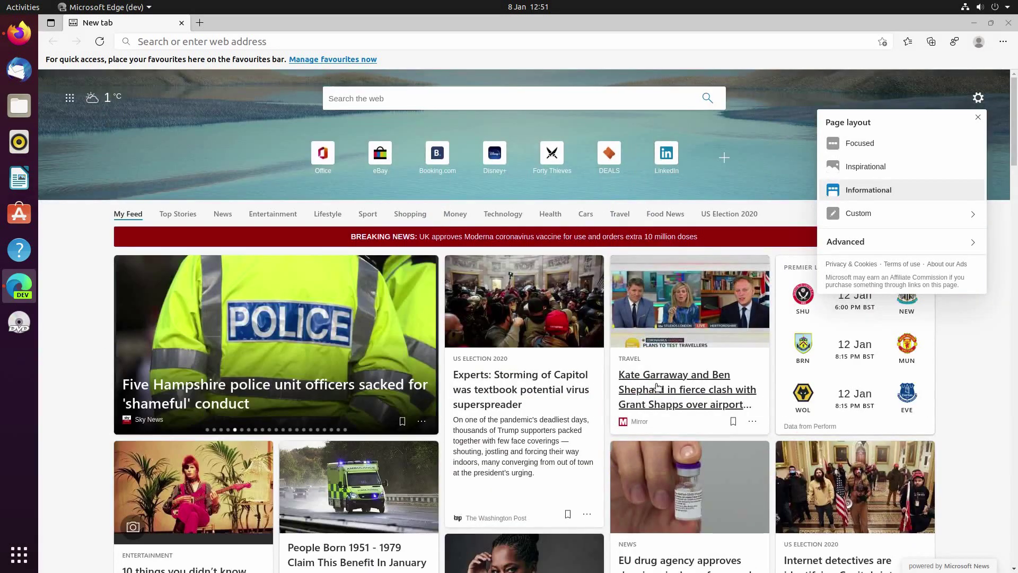
# Try Custom layout backgrounds (off, own image, custom theme), keep image of the day, check Content
pyautogui.click(870, 210)
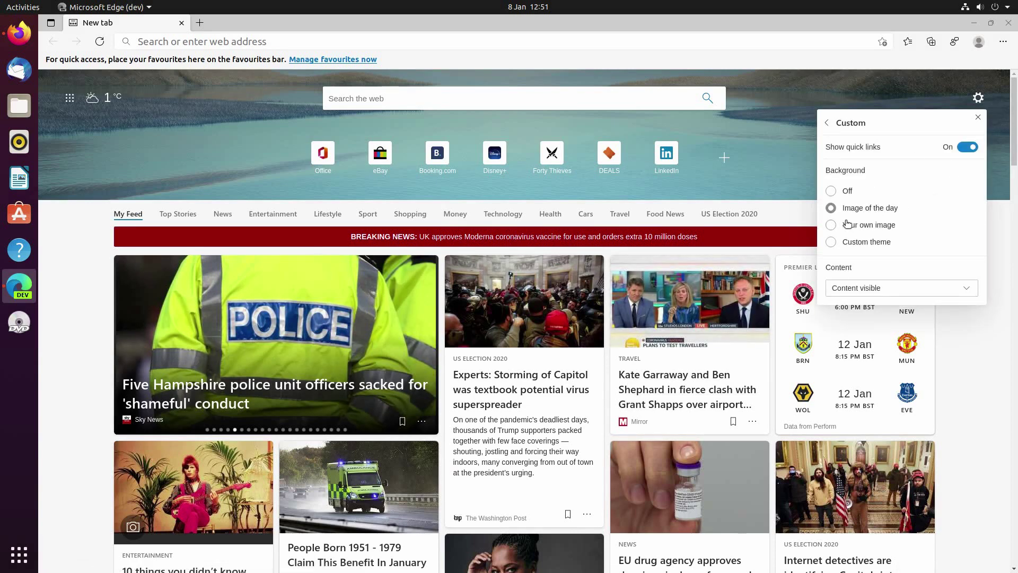
pyautogui.click(841, 190)
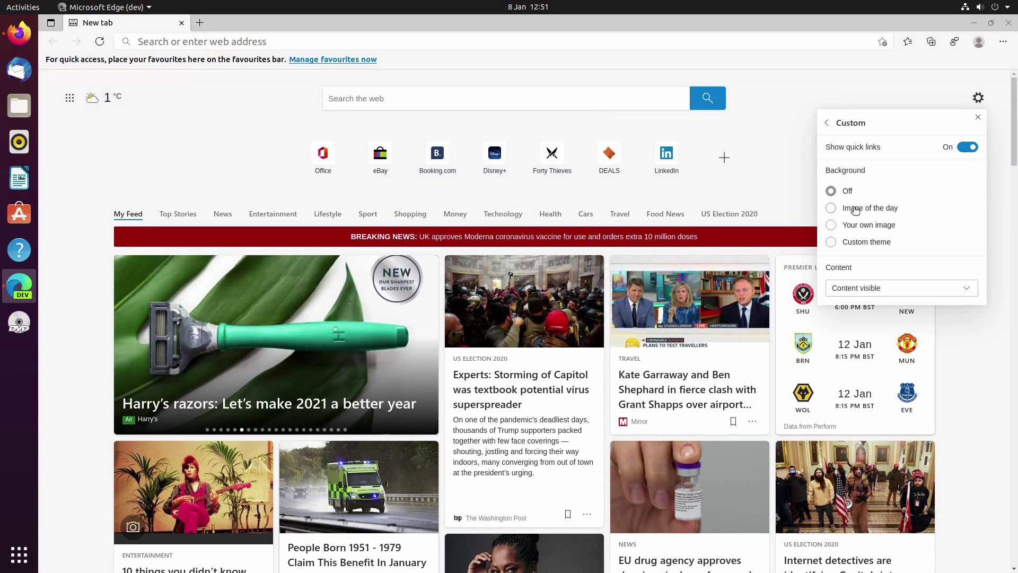
pyautogui.click(832, 207)
pyautogui.click(832, 225)
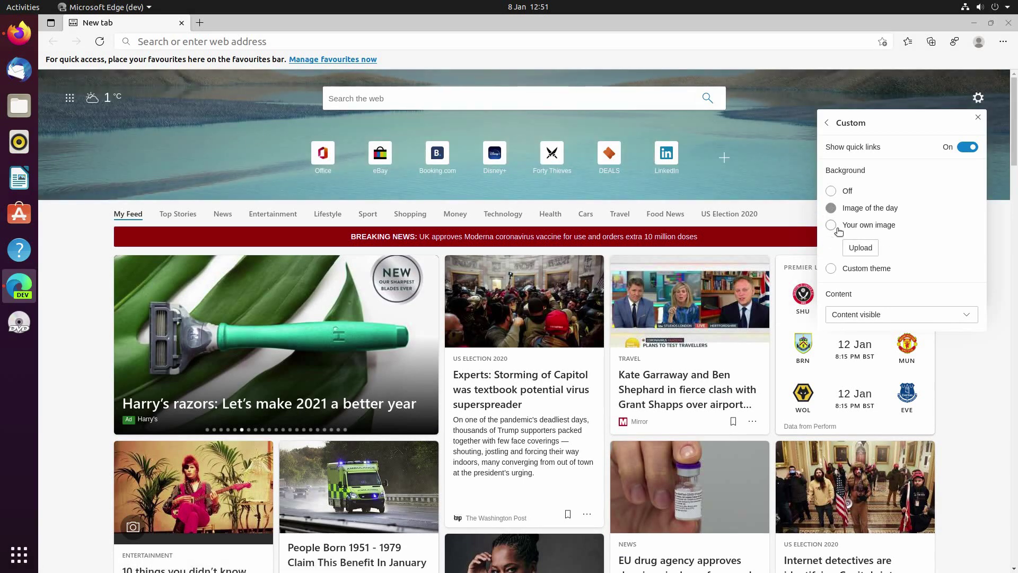
pyautogui.click(847, 268)
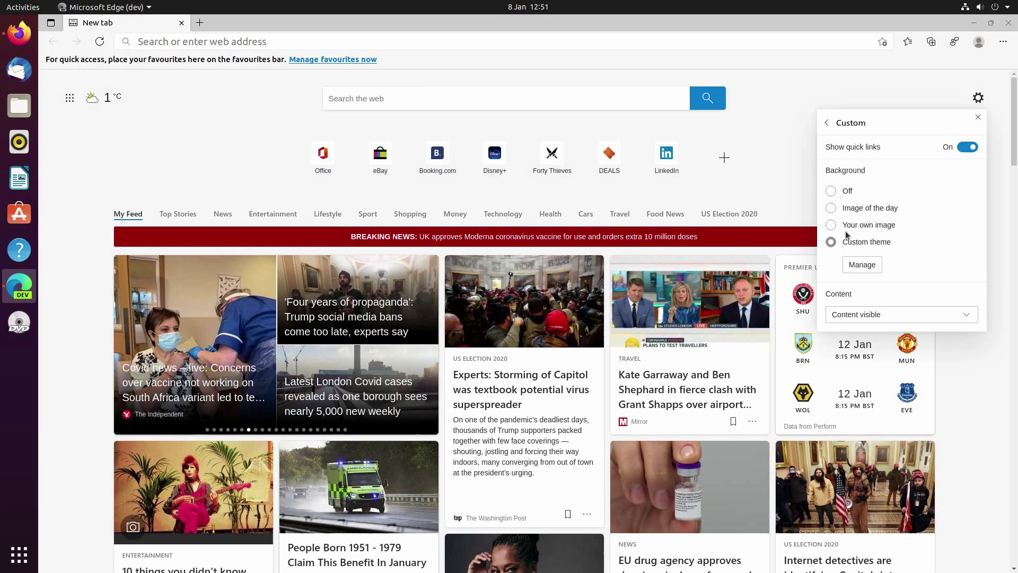
pyautogui.click(849, 210)
pyautogui.click(848, 289)
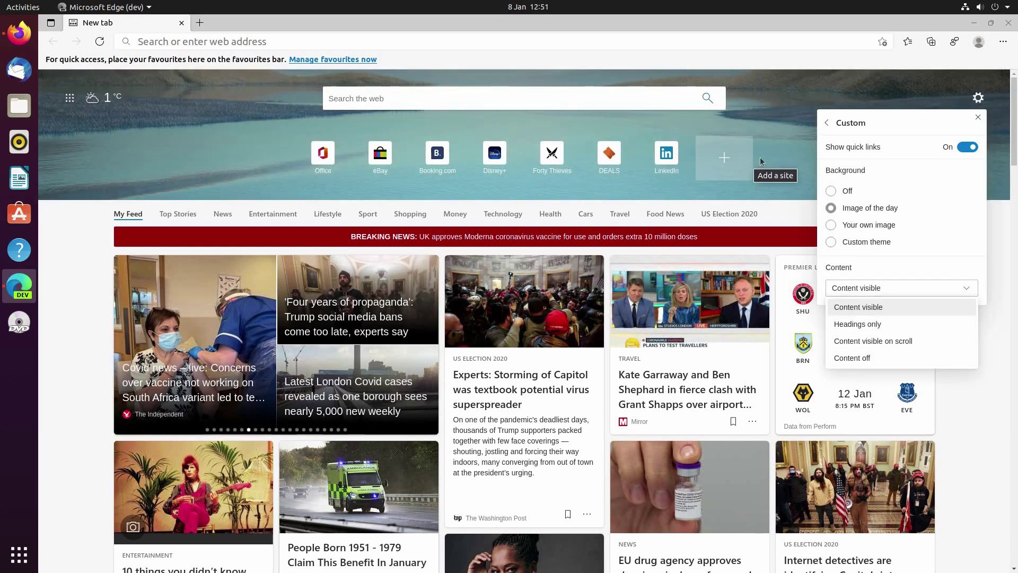
# Close the custom settings and switch the new tab page to Inspirational layout
pyautogui.click(805, 212)
pyautogui.click(978, 97)
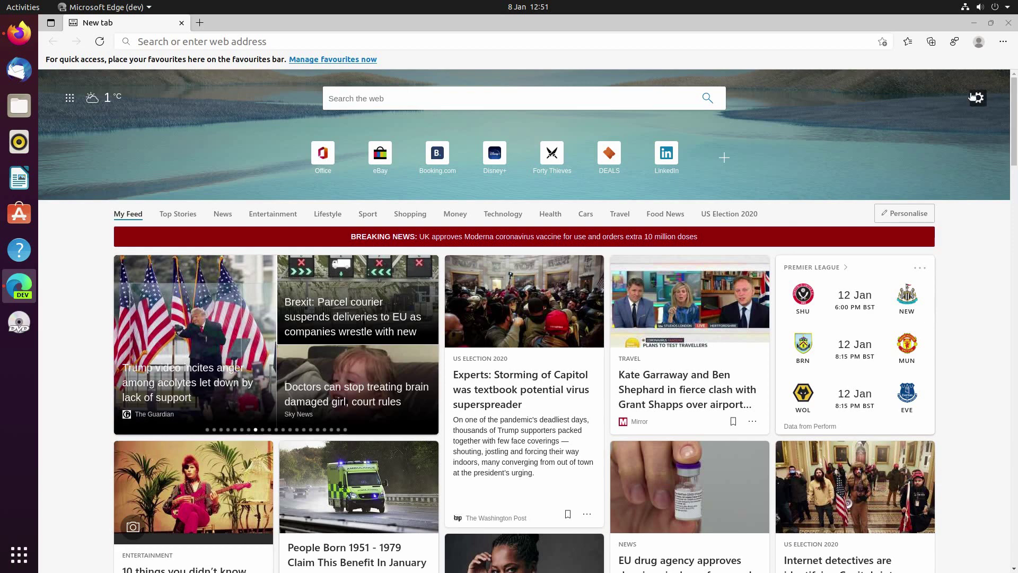
pyautogui.click(860, 166)
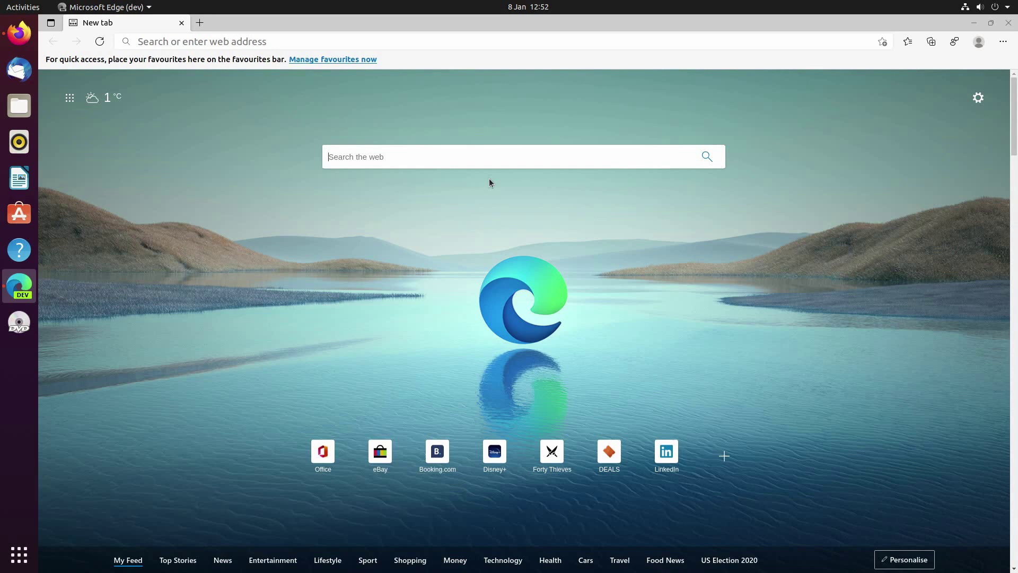
pyautogui.write('l')
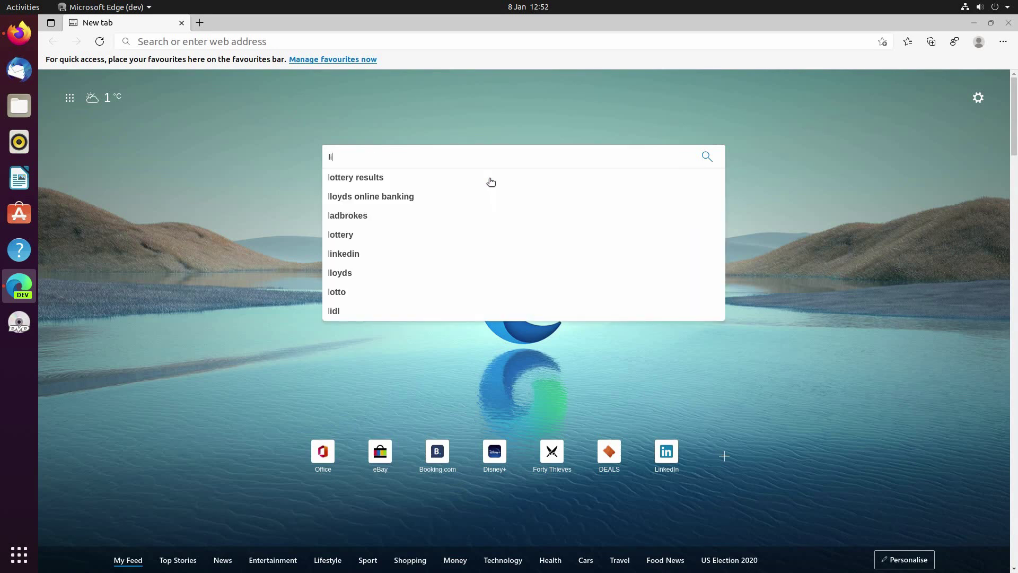
pyautogui.write('inux')
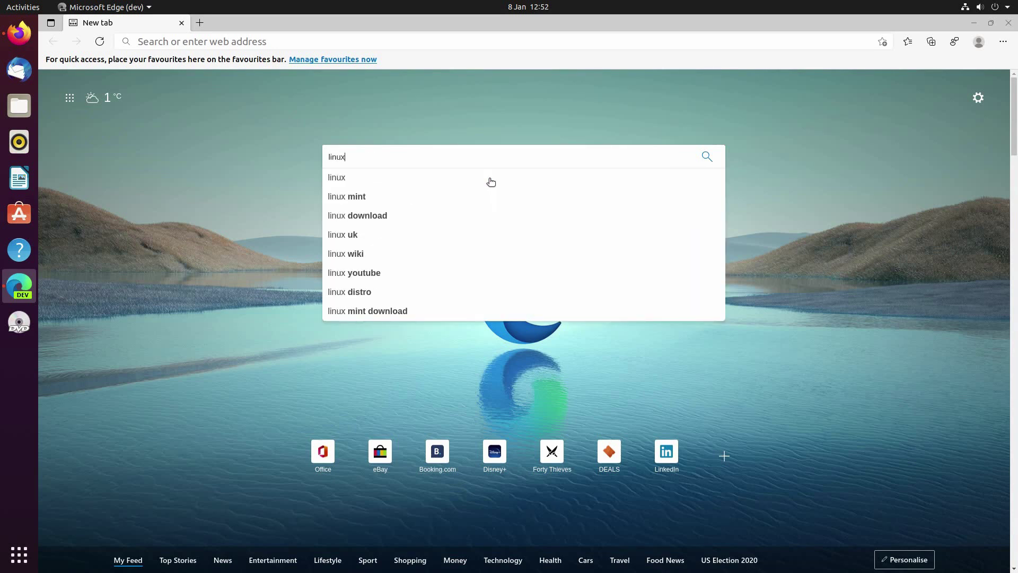
# Run a Bing search for 'linux' from the new tab page
pyautogui.press('Return')
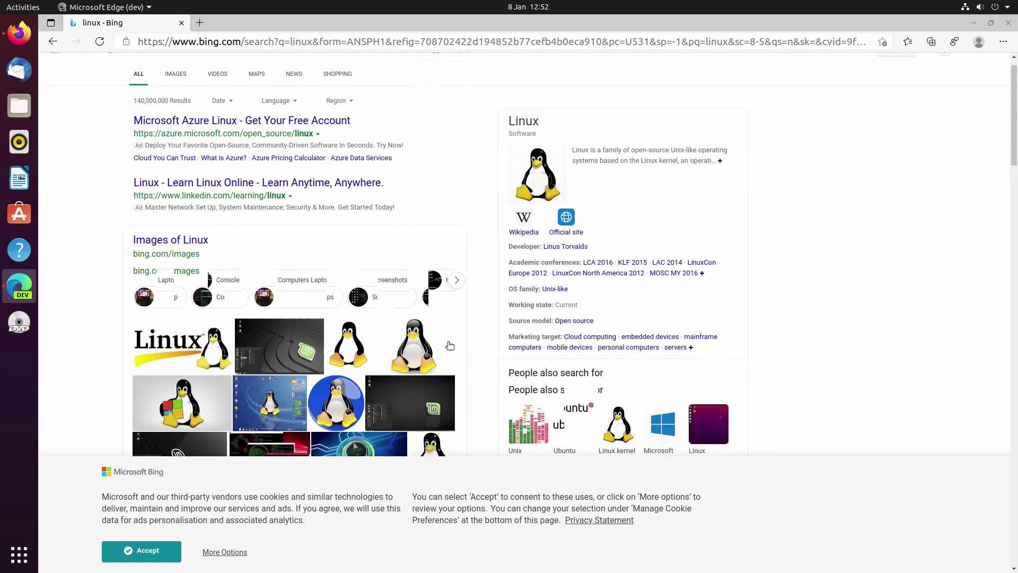
pyautogui.scroll(-5, 416, 328)
pyautogui.scroll(-4, 416, 329)
pyautogui.scroll(-2, 417, 329)
pyautogui.scroll(-2, 416, 328)
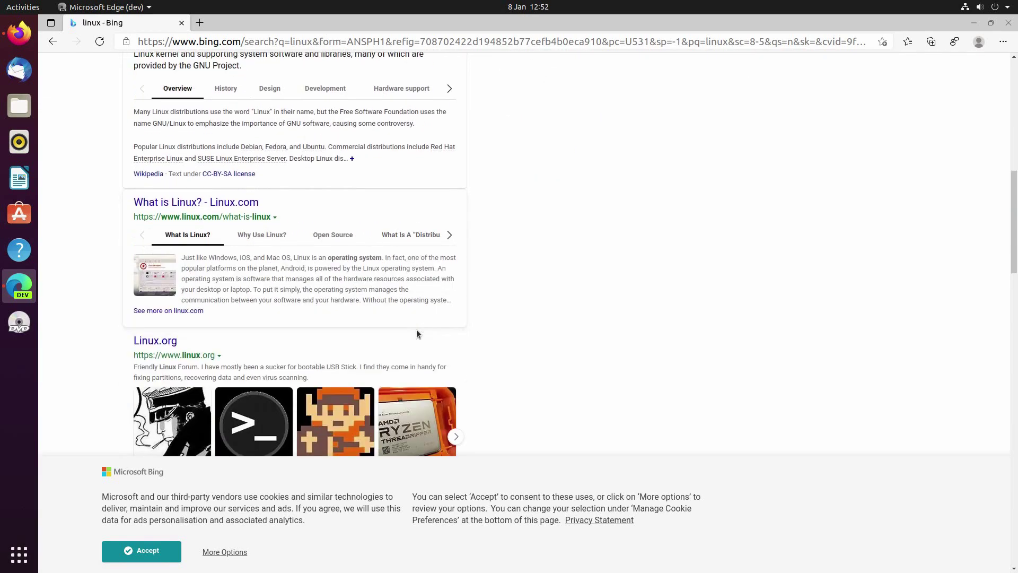
pyautogui.scroll(-2, 416, 329)
pyautogui.scroll(-1, 417, 329)
pyautogui.scroll(-3, 417, 334)
pyautogui.scroll(-1, 418, 334)
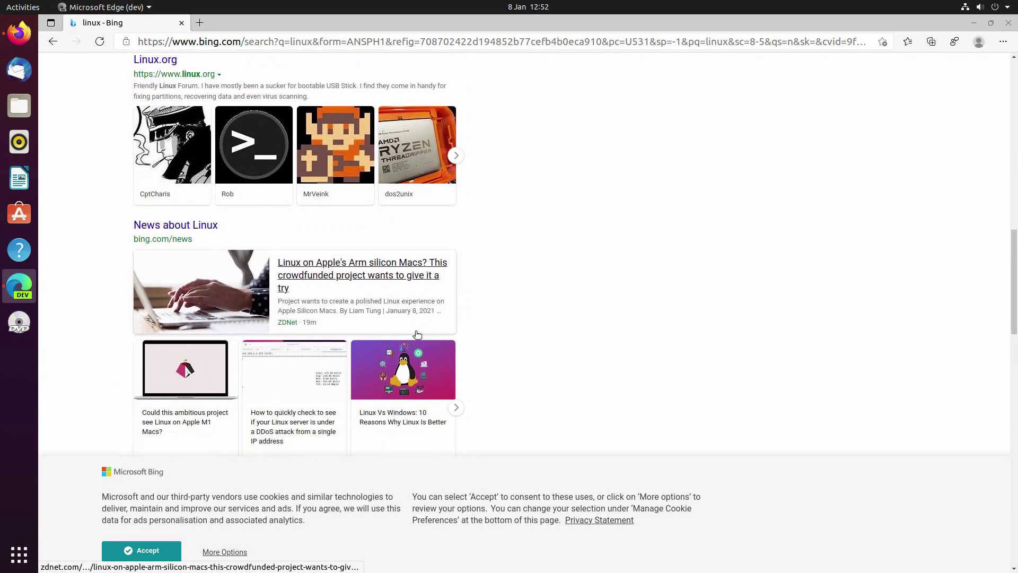
pyautogui.scroll(-3, 417, 334)
pyautogui.scroll(-3, 418, 334)
pyautogui.scroll(-1, 416, 334)
pyautogui.scroll(-2, 413, 343)
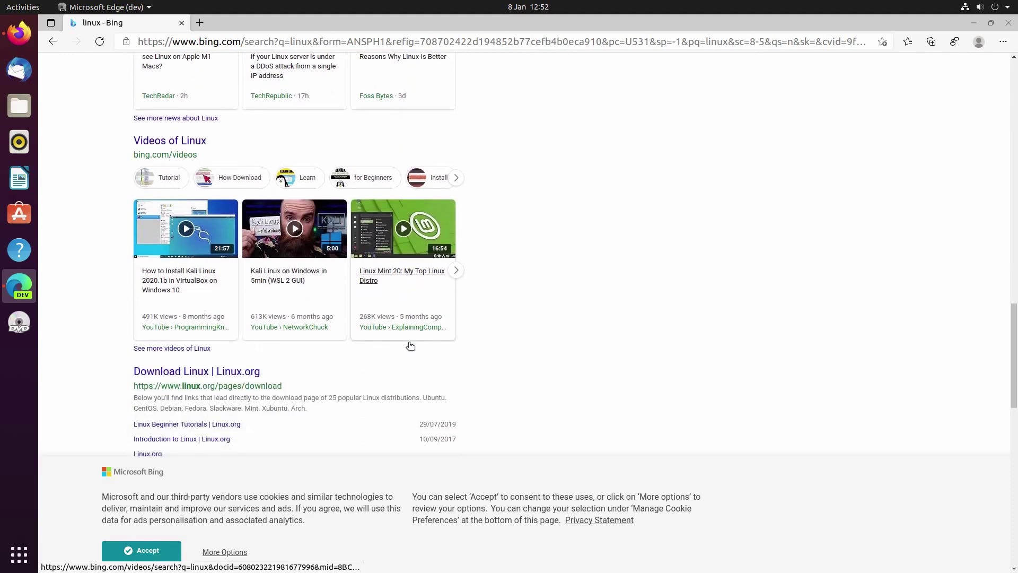
pyautogui.scroll(1, 411, 345)
pyautogui.scroll(4, 410, 345)
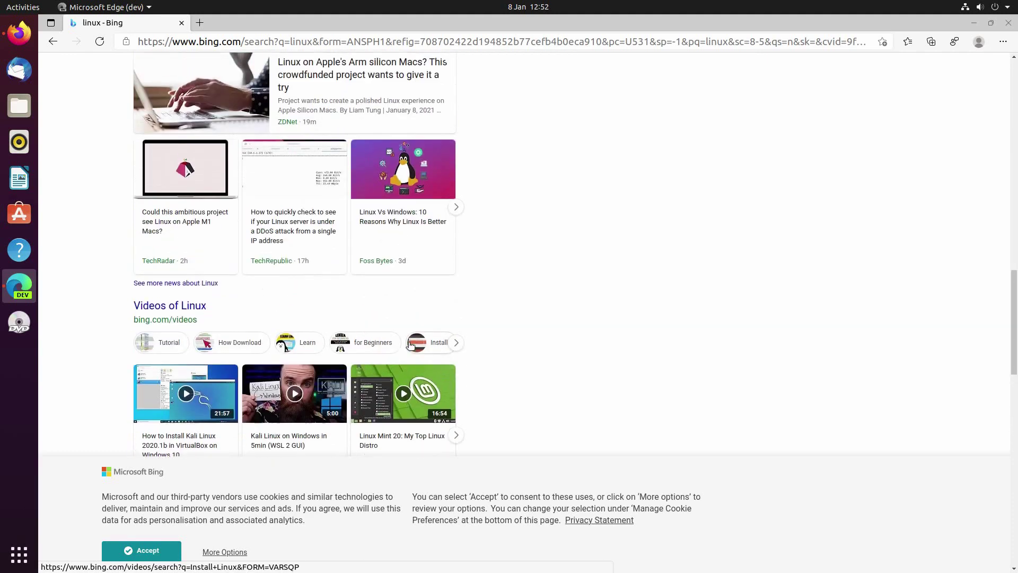
pyautogui.scroll(4, 411, 345)
pyautogui.scroll(3, 408, 342)
pyautogui.scroll(5, 408, 342)
pyautogui.scroll(5, 409, 342)
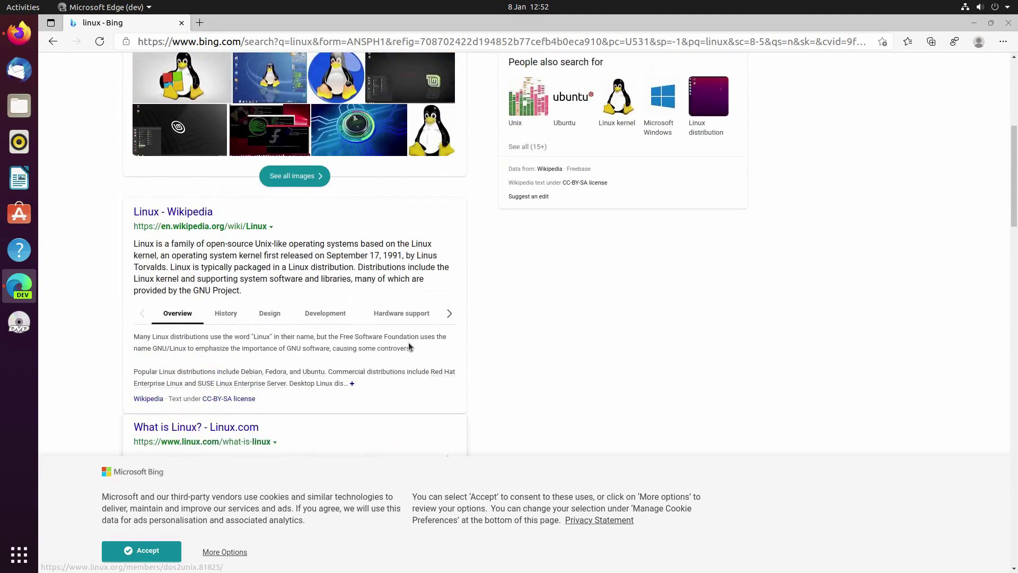
pyautogui.scroll(3, 408, 342)
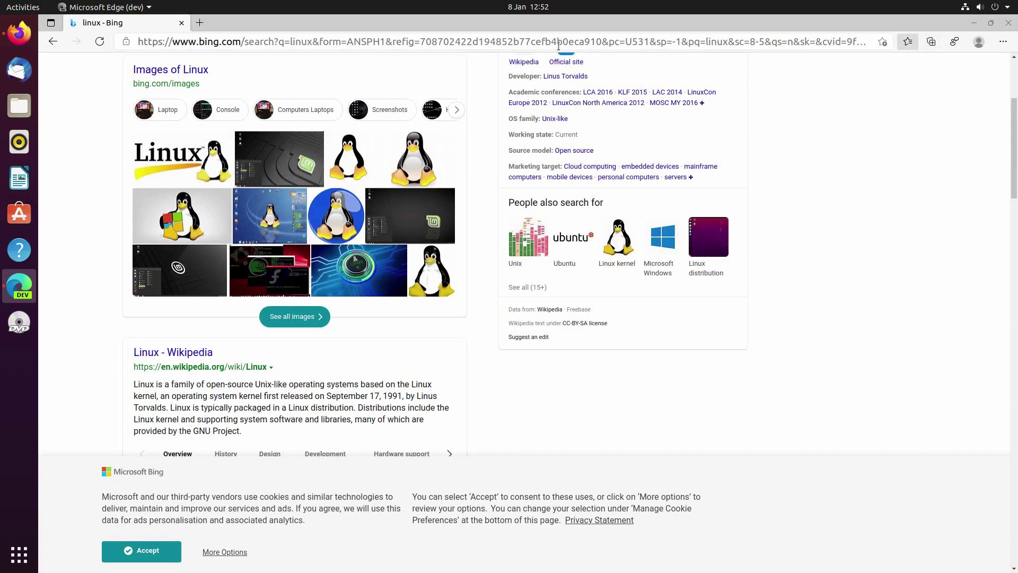
# Start a new collection, skipping the Collections intro and declining Pinterest suggestions
pyautogui.click(905, 46)
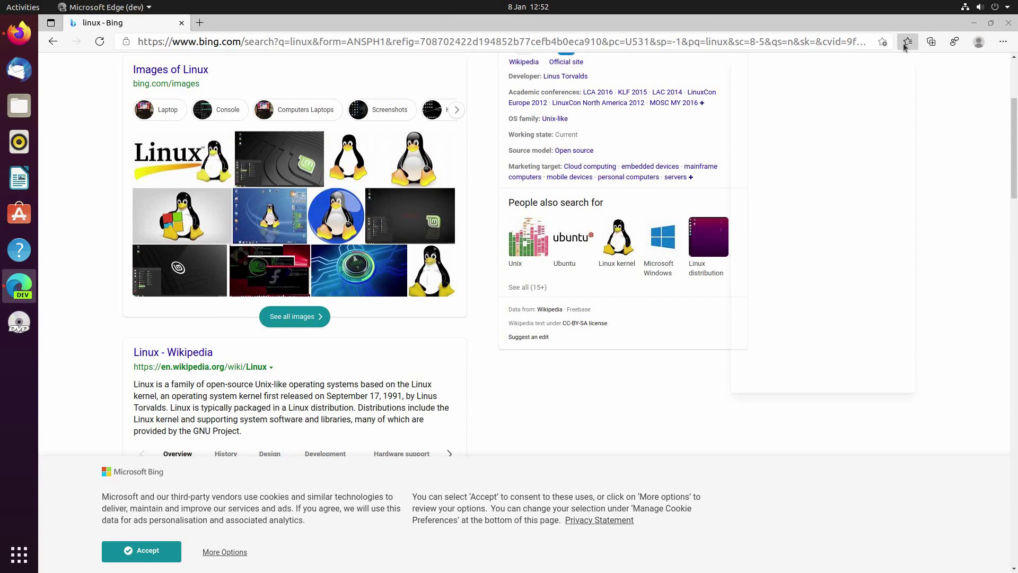
pyautogui.click(905, 46)
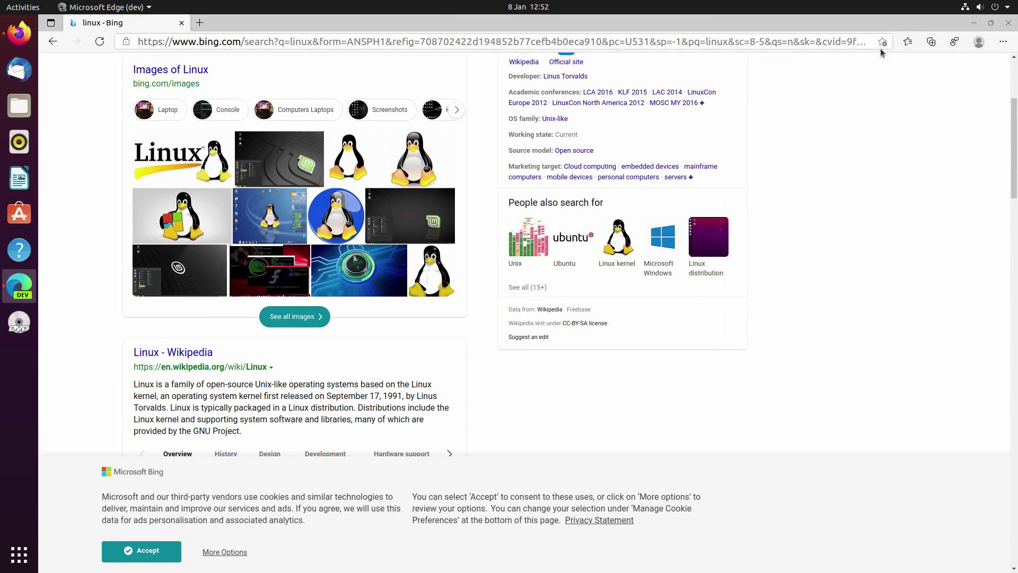
pyautogui.click(930, 43)
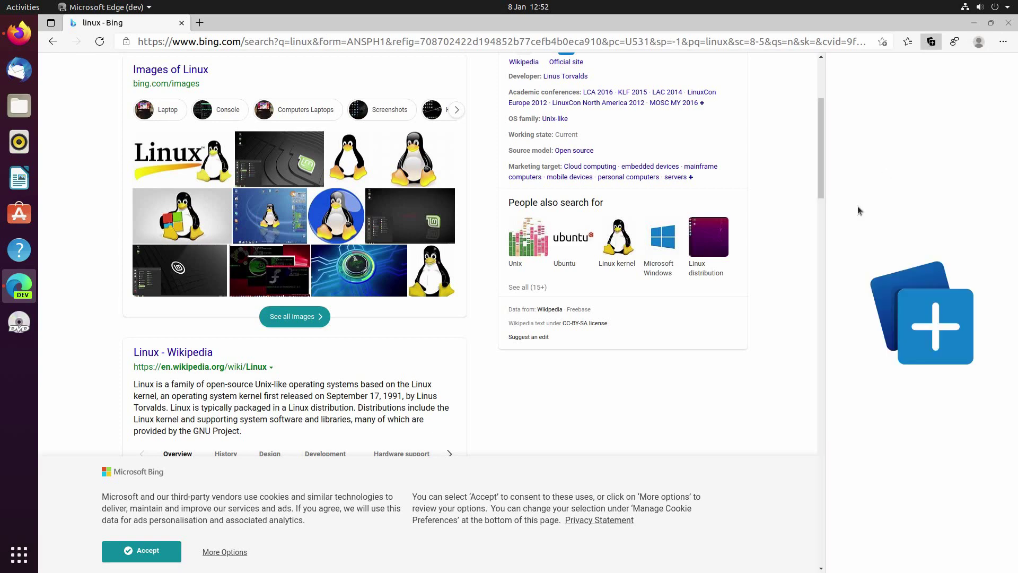
pyautogui.scroll(5, 581, 223)
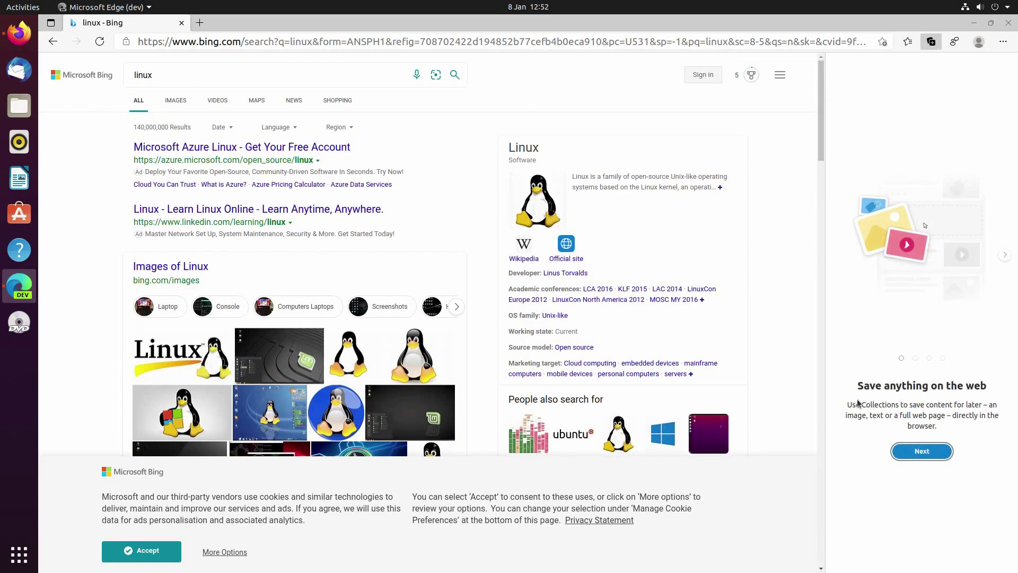
pyautogui.click(901, 453)
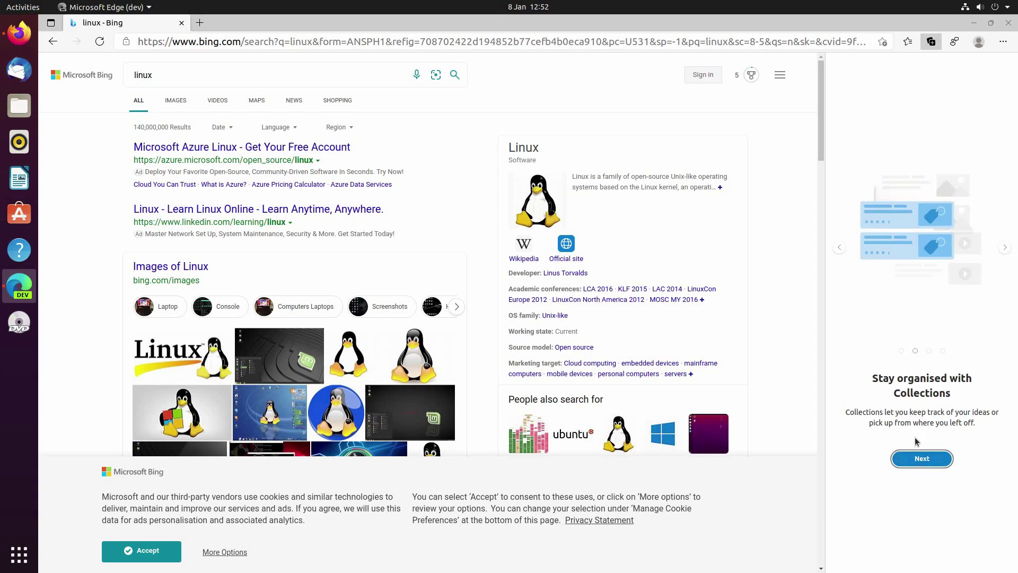
pyautogui.click(914, 460)
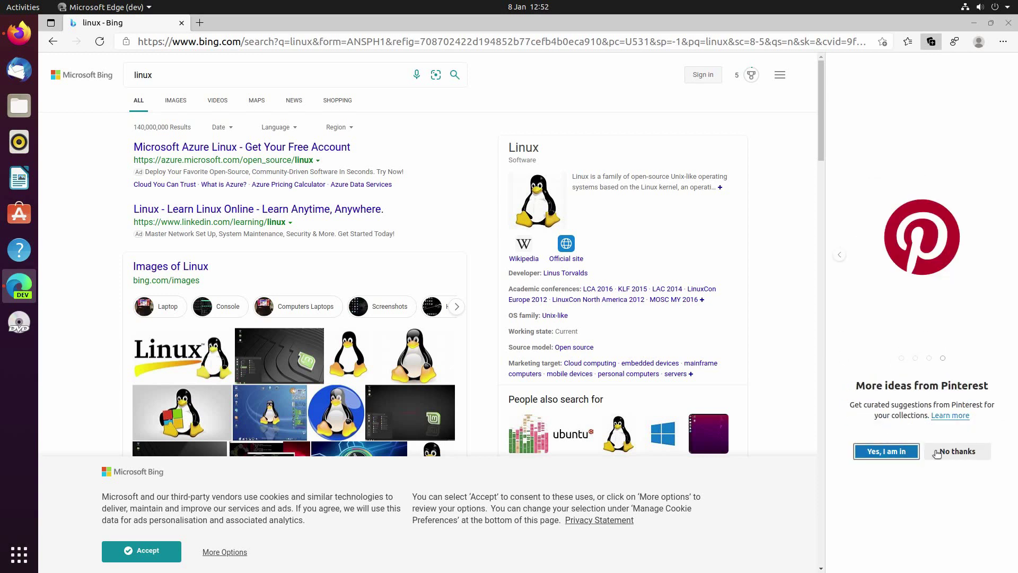
pyautogui.click(954, 453)
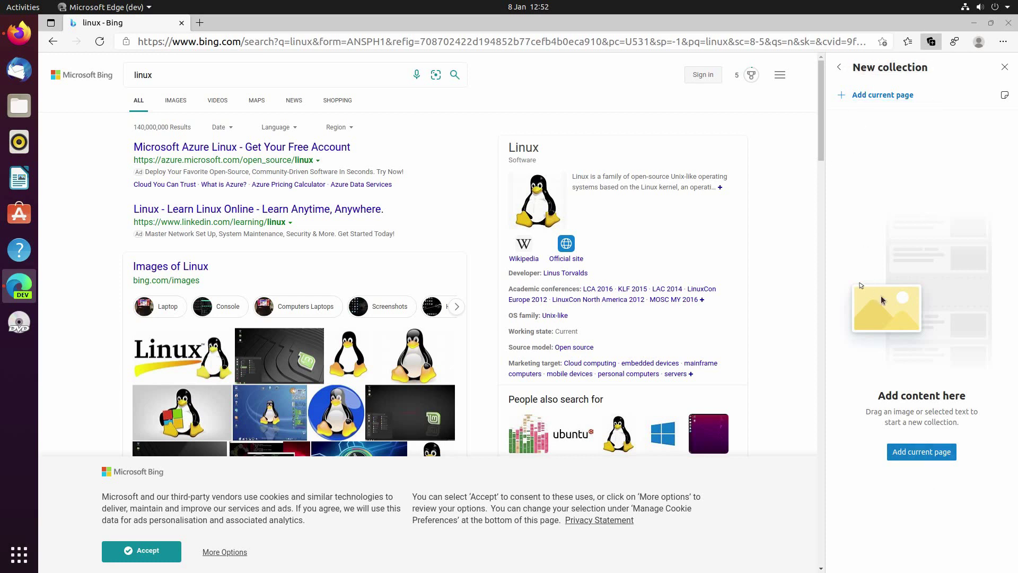
# Add the linux - Bing page to the collection and dismiss the feedback form
pyautogui.click(885, 95)
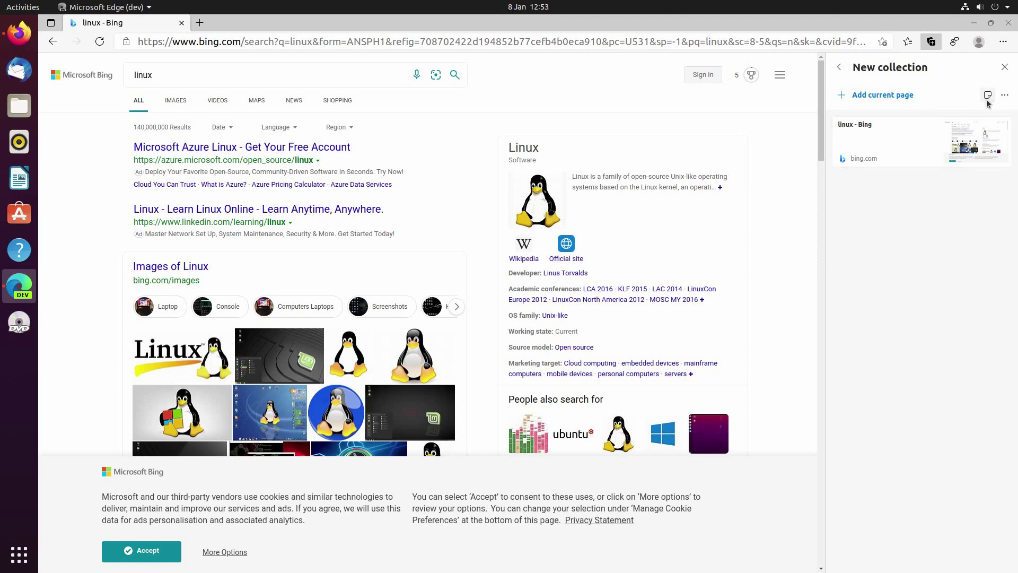
pyautogui.click(955, 41)
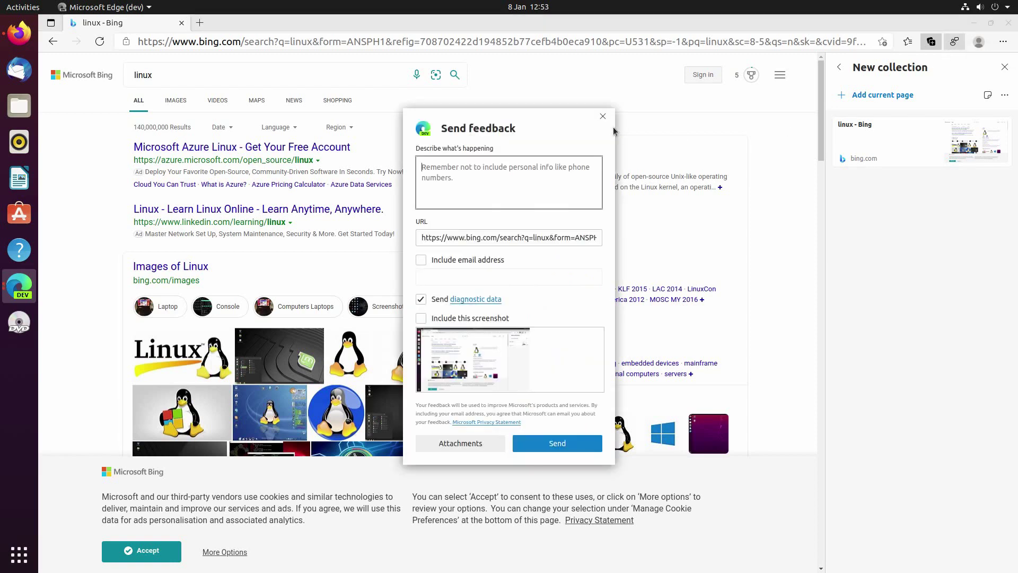
pyautogui.click(602, 117)
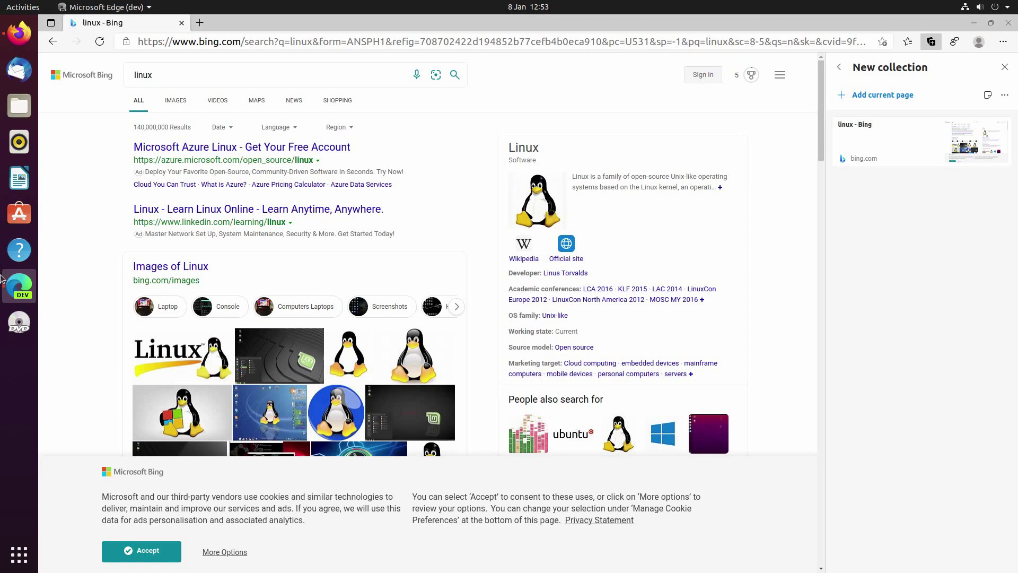
# Open the Manage apps page from the browser menu
pyautogui.click(1003, 41)
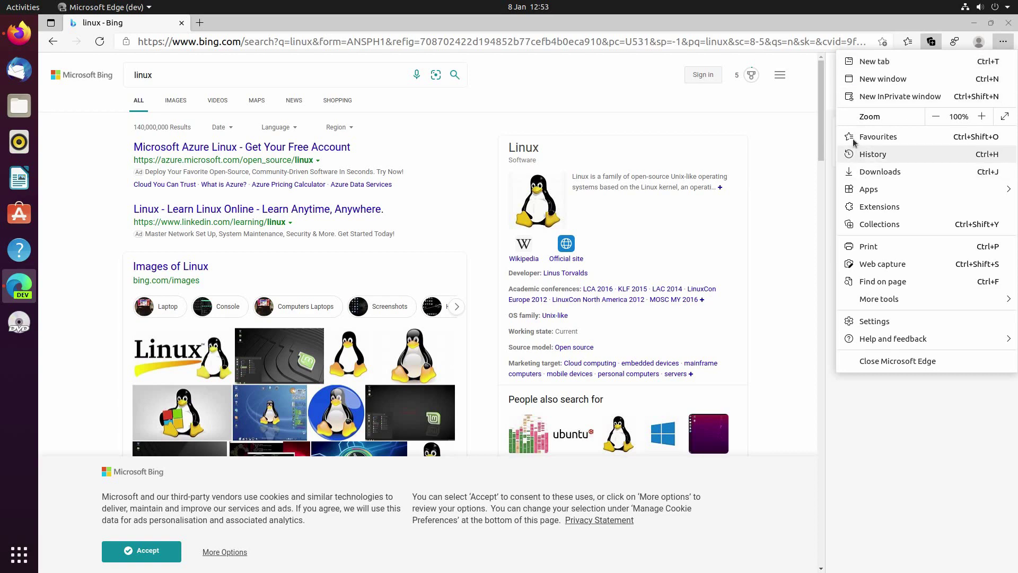
pyautogui.moveTo(869, 189)
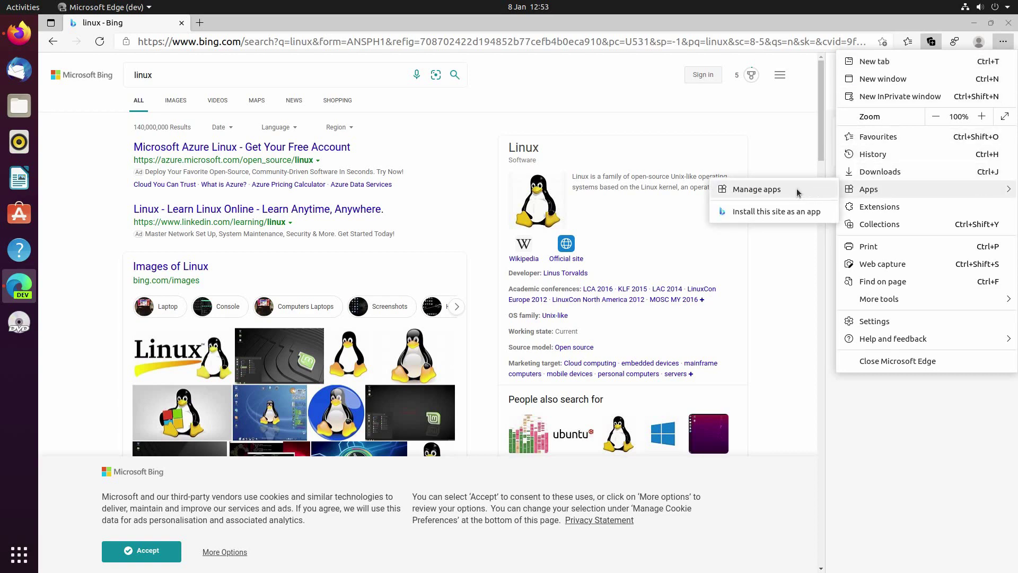
pyautogui.click(797, 193)
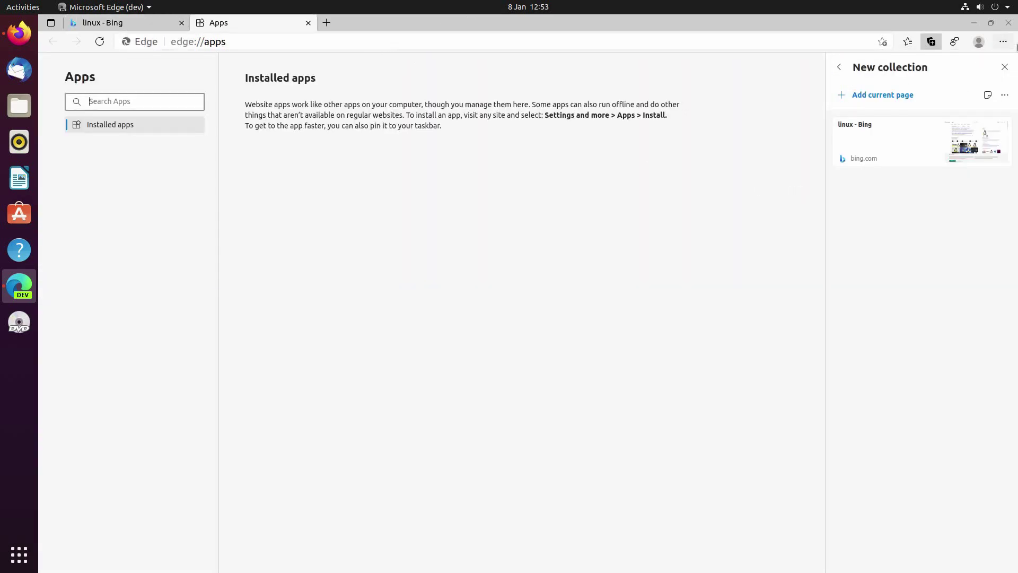
pyautogui.click(1003, 42)
pyautogui.moveTo(869, 188)
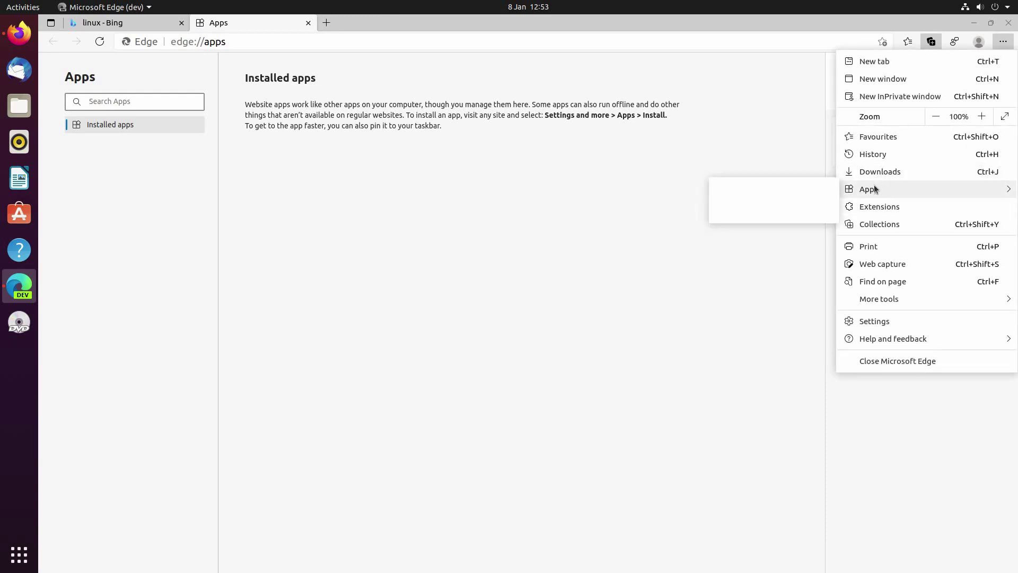
pyautogui.click(96, 23)
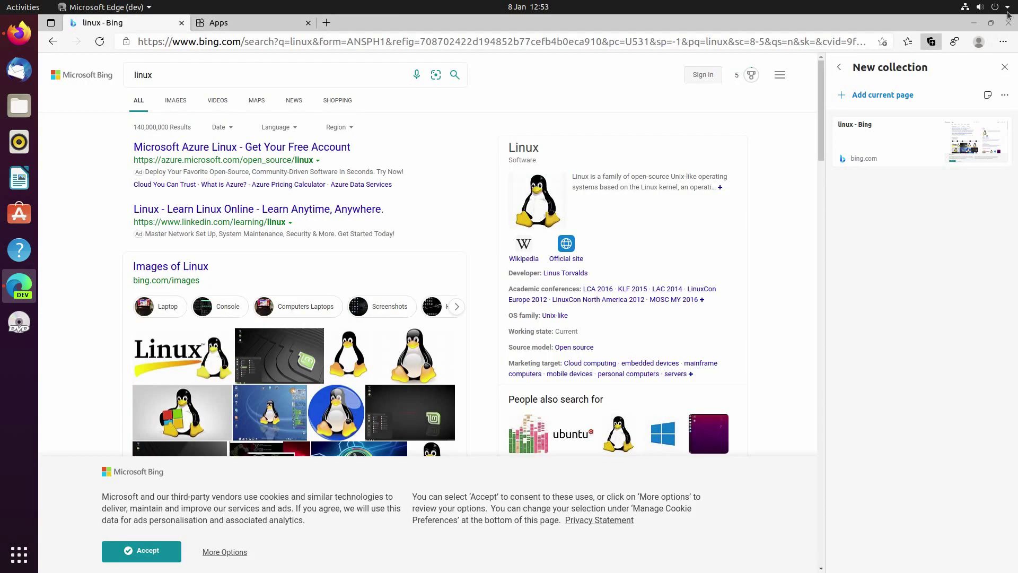
# Install the linux - Bing page as an app and close its app window
pyautogui.click(1002, 42)
pyautogui.moveTo(871, 189)
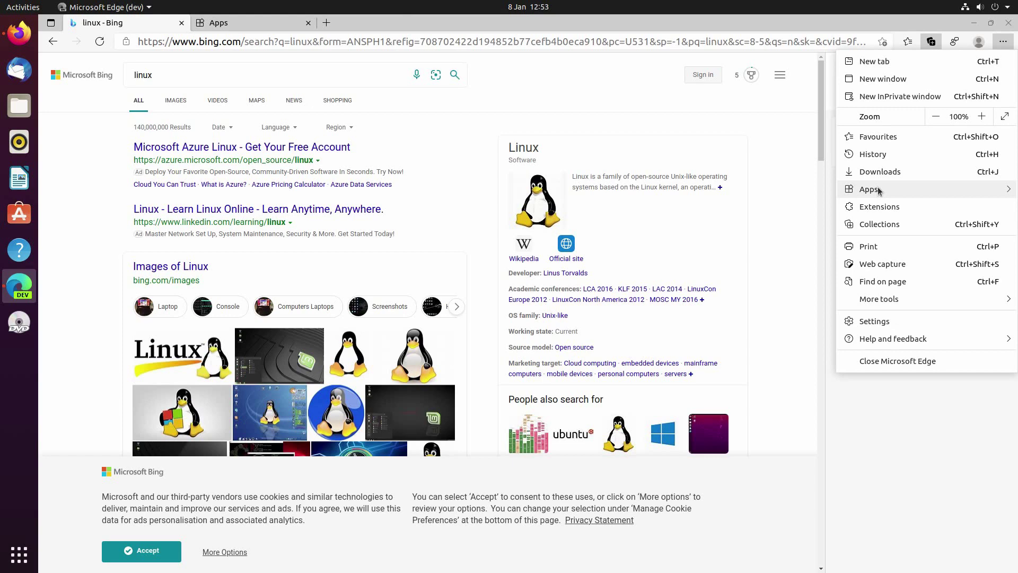
pyautogui.click(792, 210)
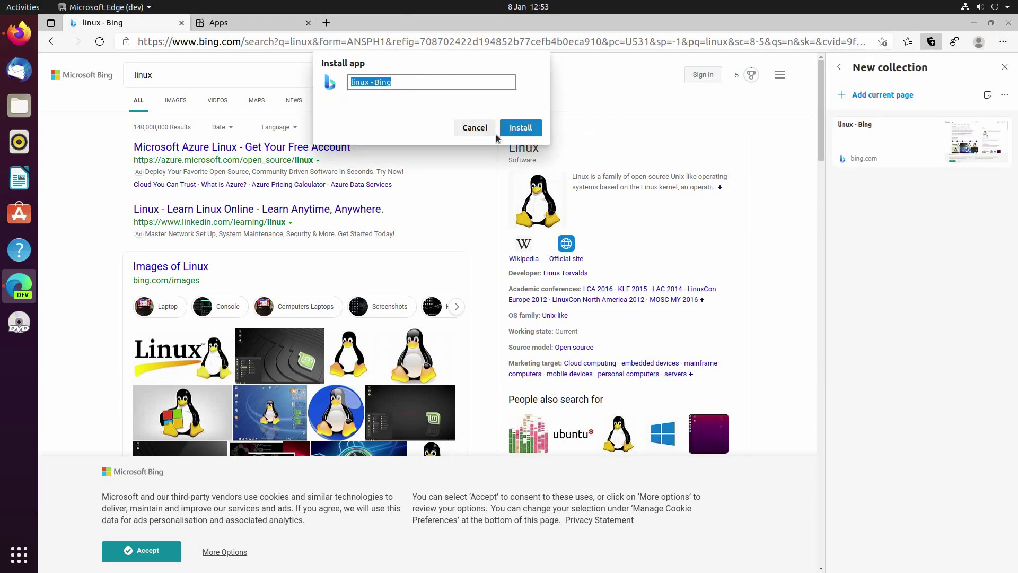
pyautogui.click(517, 129)
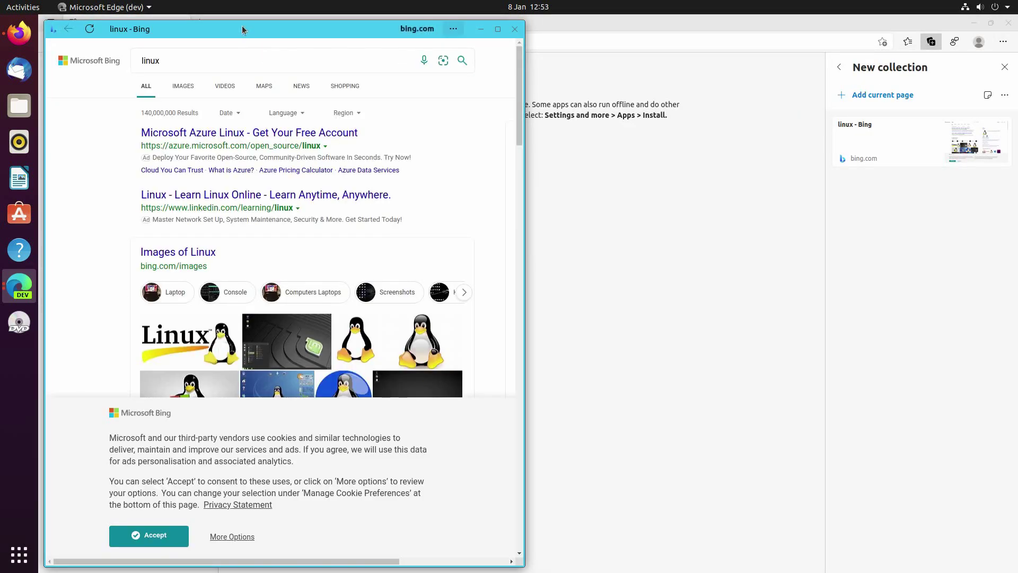
pyautogui.moveTo(232, 28); pyautogui.dragTo(392, 37)
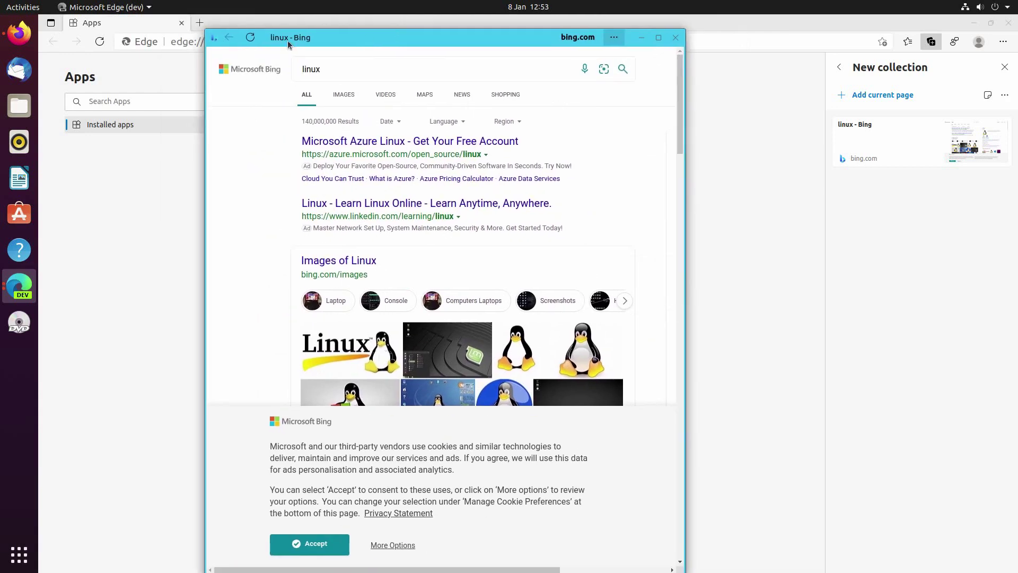
pyautogui.click(677, 37)
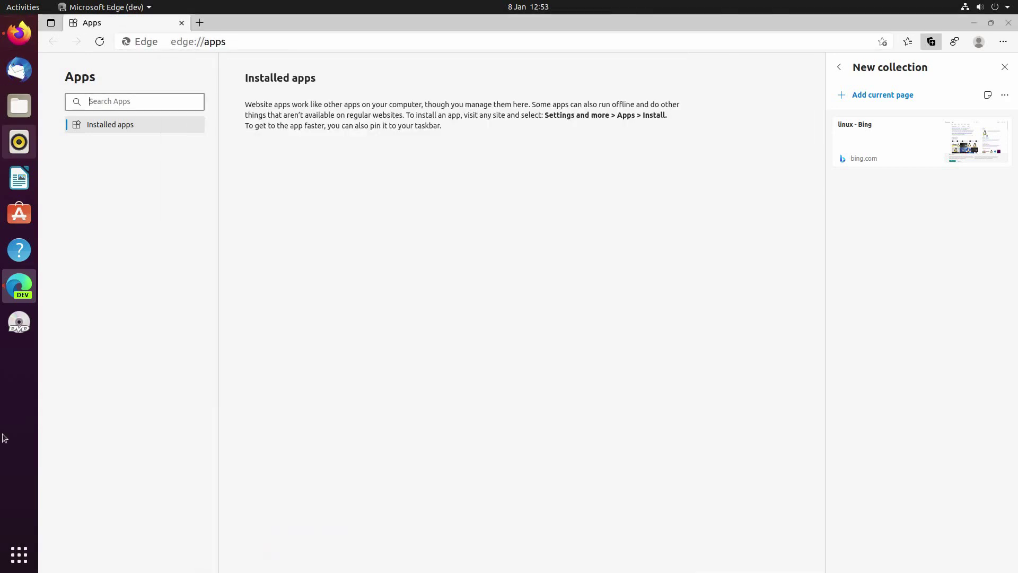
pyautogui.click(19, 554)
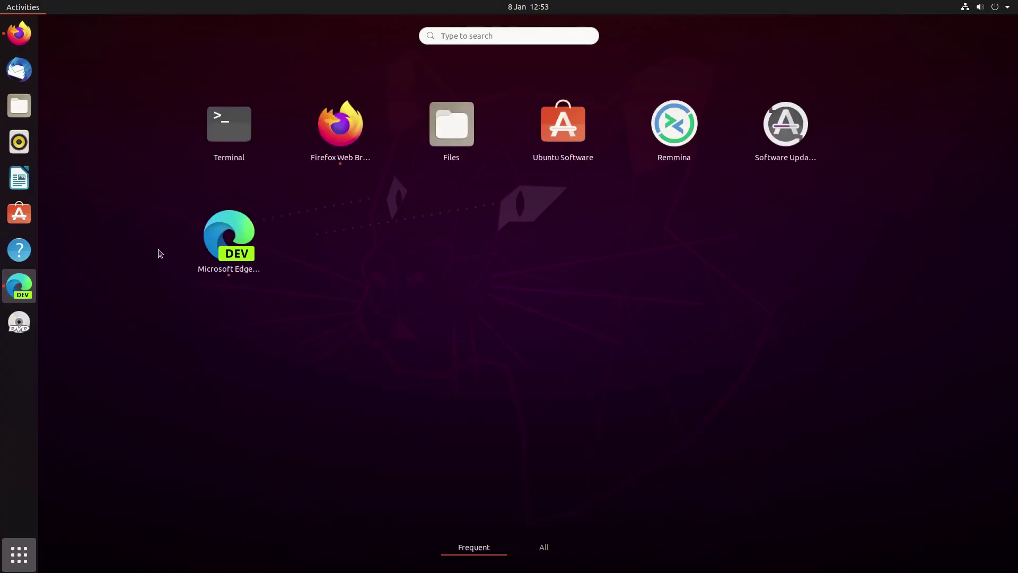
pyautogui.click(544, 548)
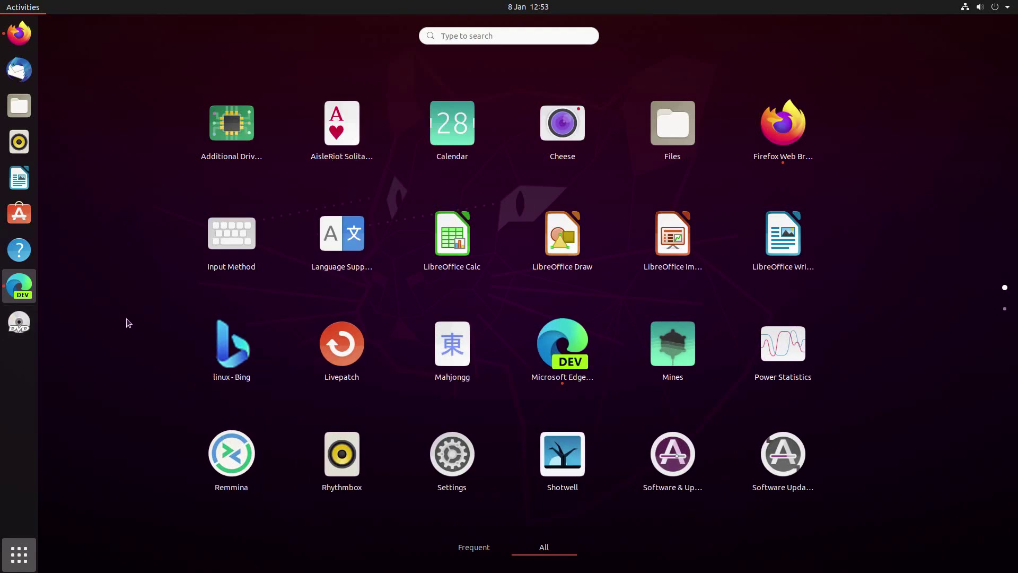
pyautogui.scroll(-1, 127, 323)
pyautogui.scroll(1, 216, 295)
pyautogui.click(227, 374)
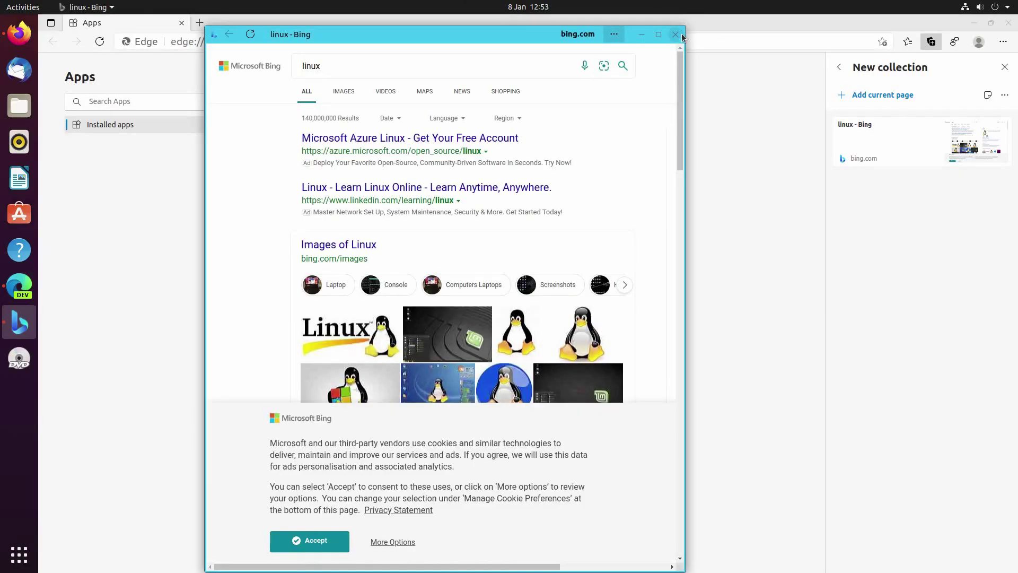
pyautogui.click(676, 34)
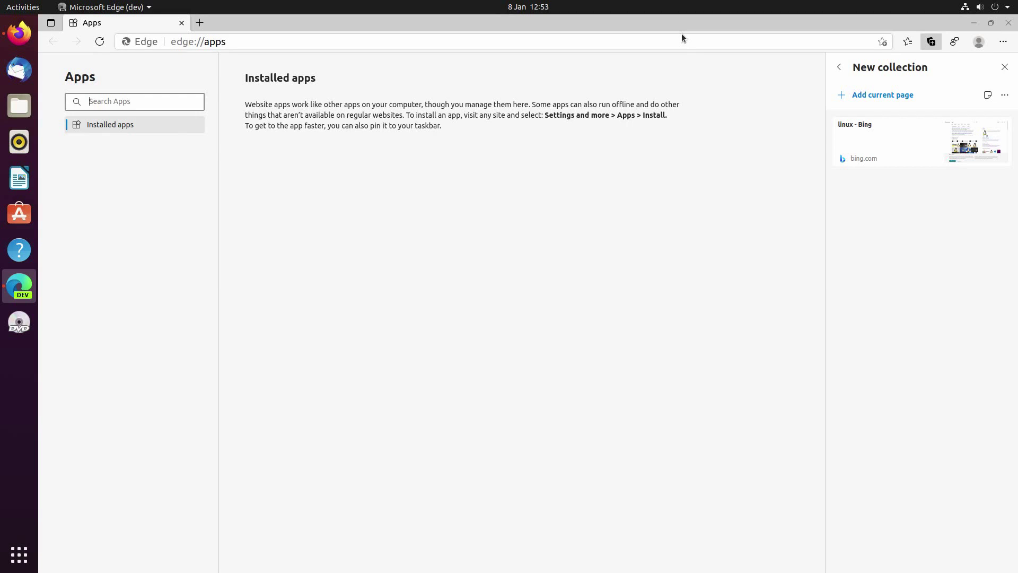
# Return to the collections list, then allow extensions from other stores on the Extensions page
pyautogui.click(840, 66)
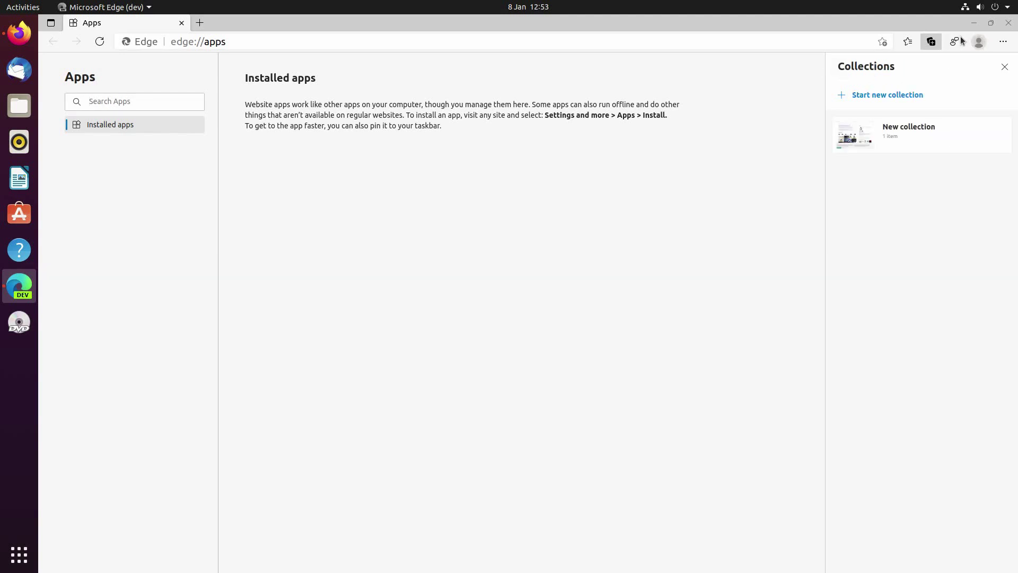
pyautogui.click(1003, 41)
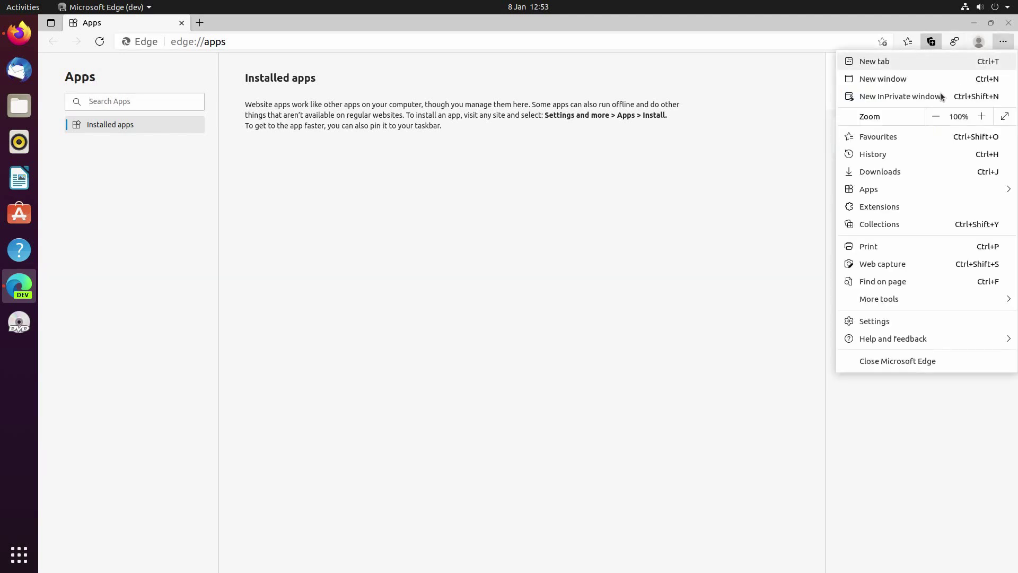
pyautogui.click(872, 209)
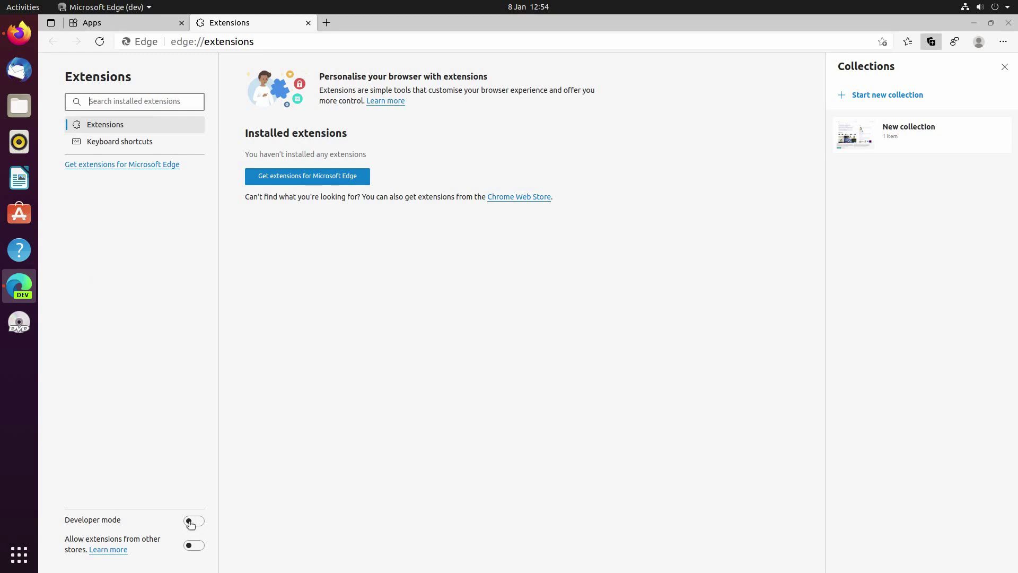
pyautogui.click(188, 545)
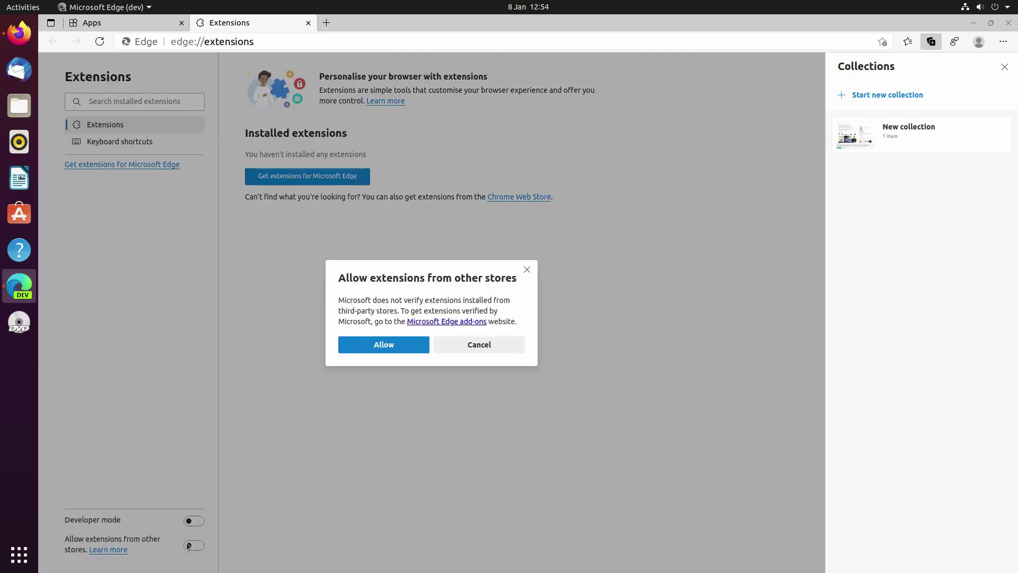
pyautogui.click(370, 347)
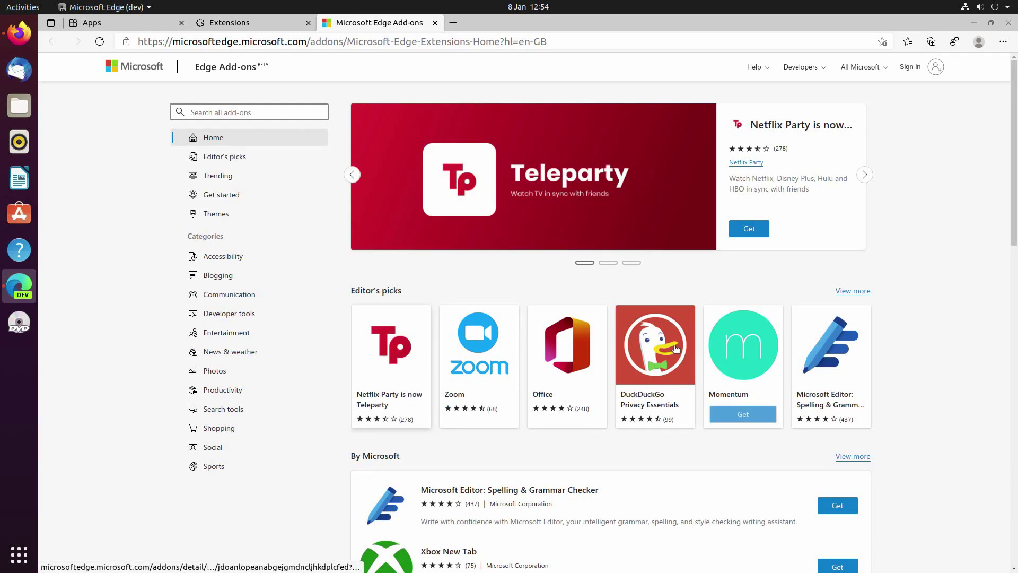
pyautogui.moveTo(655, 366)
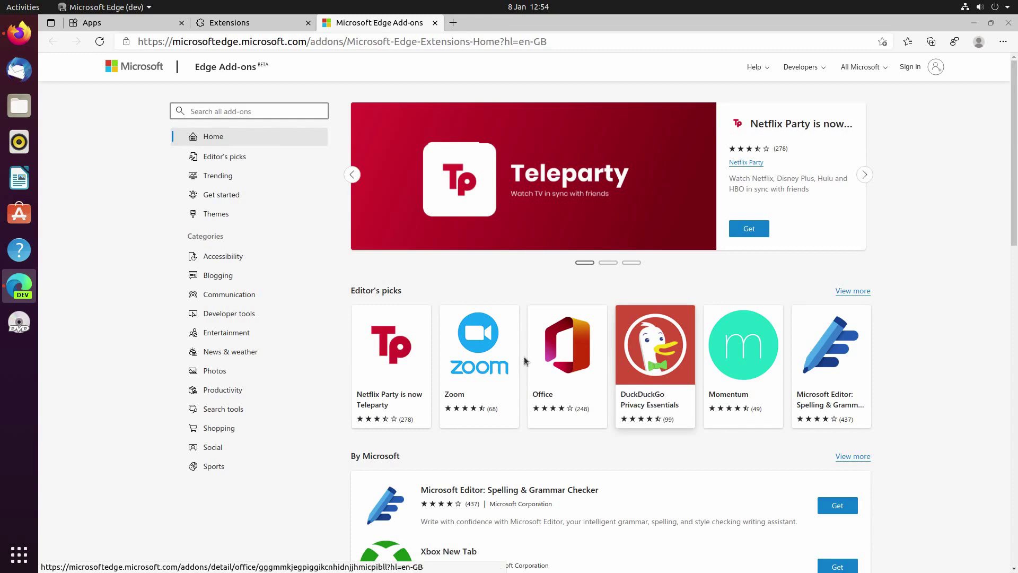
pyautogui.scroll(-2, 525, 357)
pyautogui.scroll(-3, 397, 254)
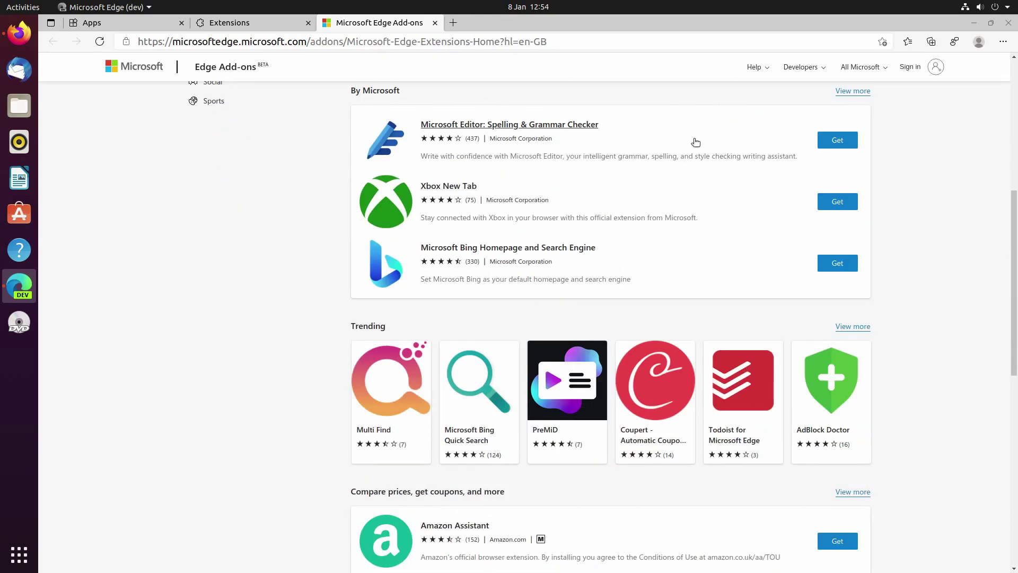
pyautogui.scroll(-2, 149, 181)
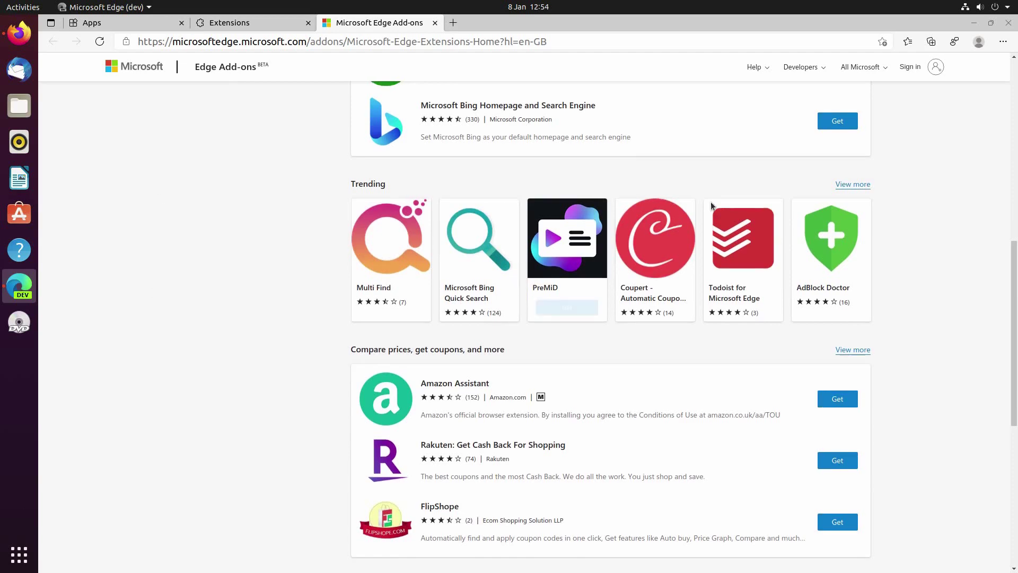
pyautogui.scroll(-1, 507, 287)
pyautogui.scroll(-1, 507, 288)
pyautogui.scroll(-2, 507, 287)
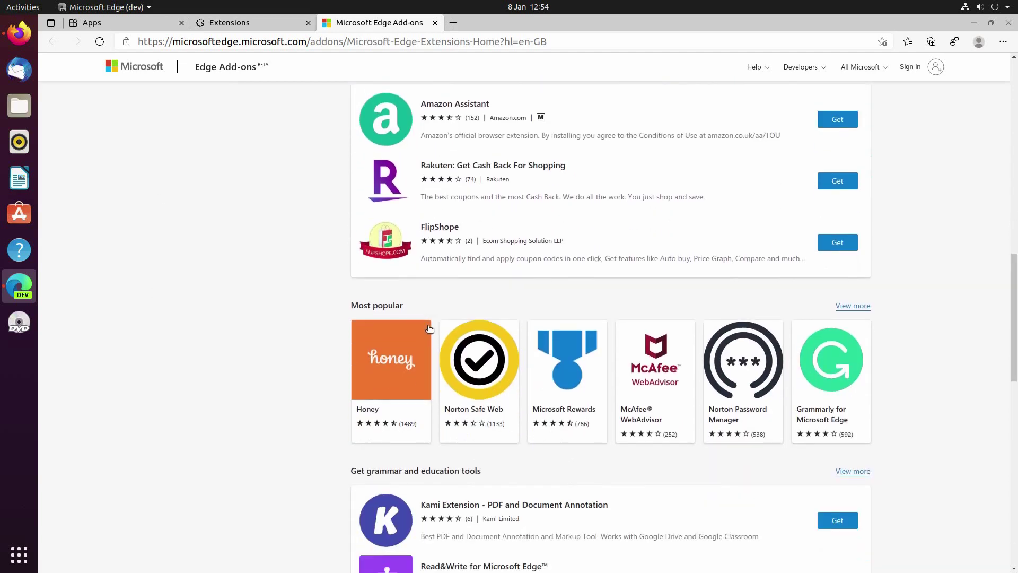
pyautogui.scroll(-1, 494, 298)
pyautogui.scroll(-1, 478, 311)
pyautogui.scroll(-2, 459, 321)
pyautogui.scroll(-1, 461, 318)
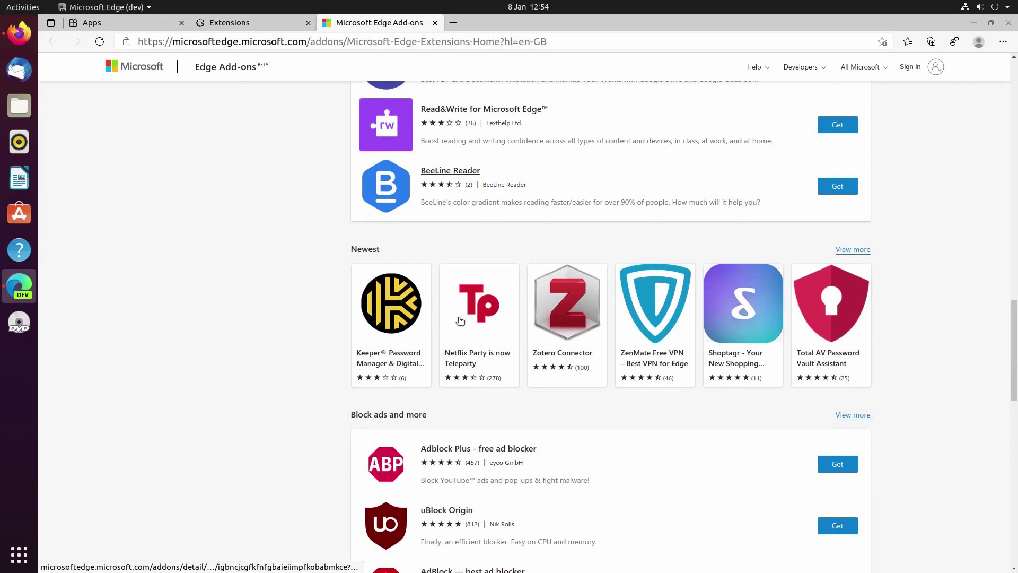
pyautogui.scroll(-4, 462, 263)
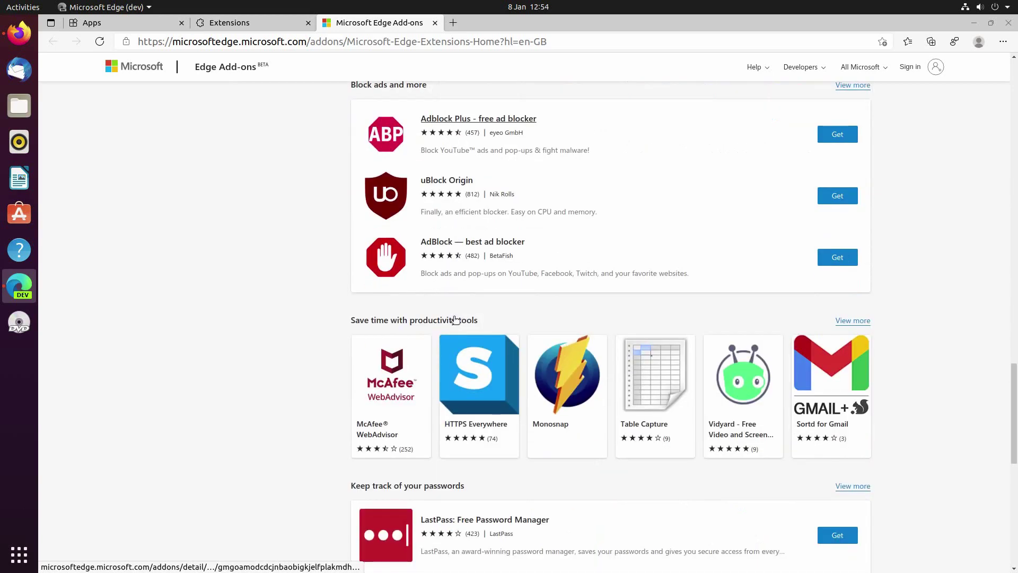
# Install uBlock Origin from the Add-ons store and briefly open its panel
pyautogui.click(834, 197)
pyautogui.press('Escape')
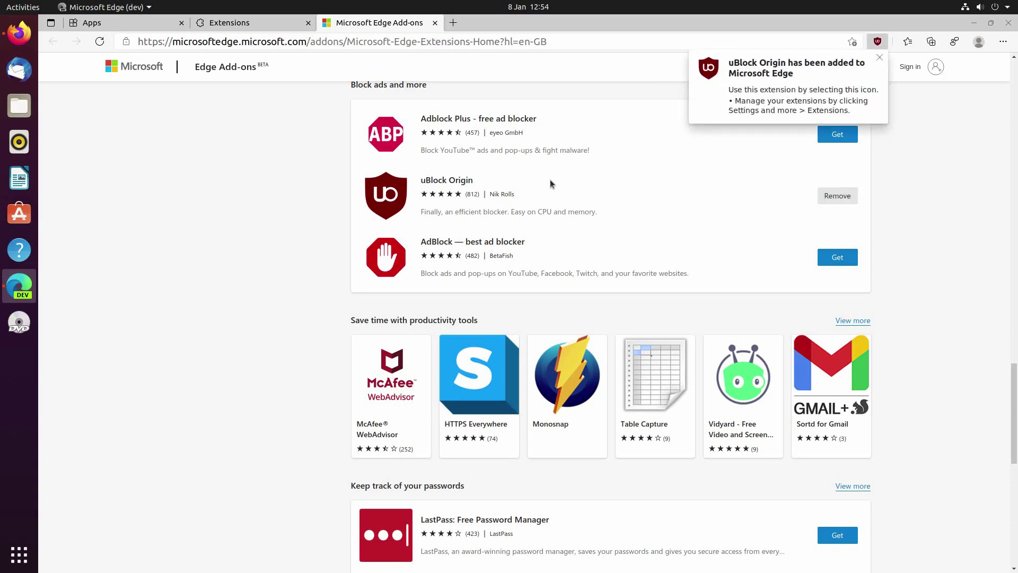
pyautogui.click(873, 41)
pyautogui.click(872, 39)
pyautogui.scroll(2, 696, 256)
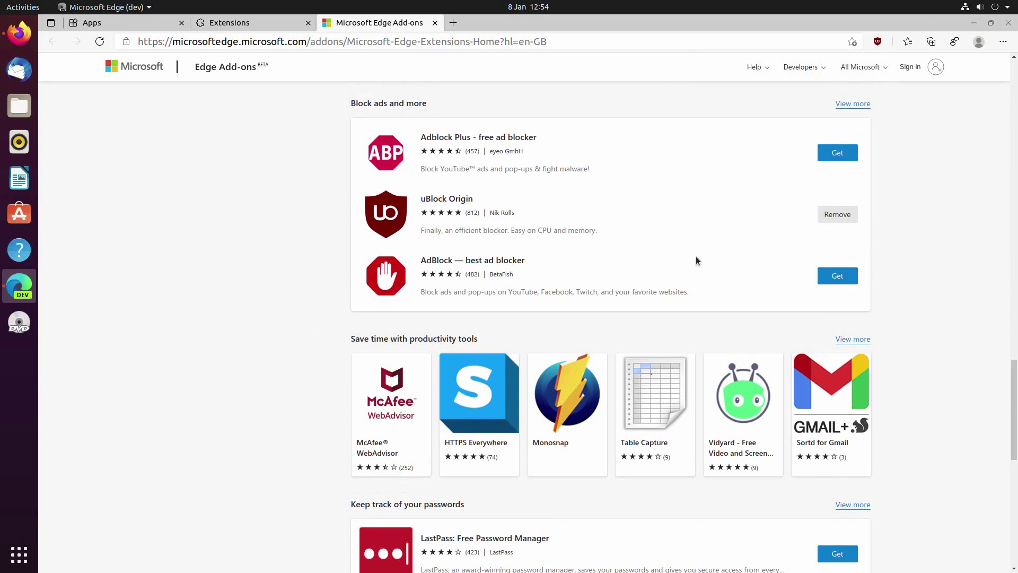
# Move uBlock Origin's toolbar shortcut into the extensions menu
pyautogui.rightClick(884, 26)
pyautogui.click(502, 239)
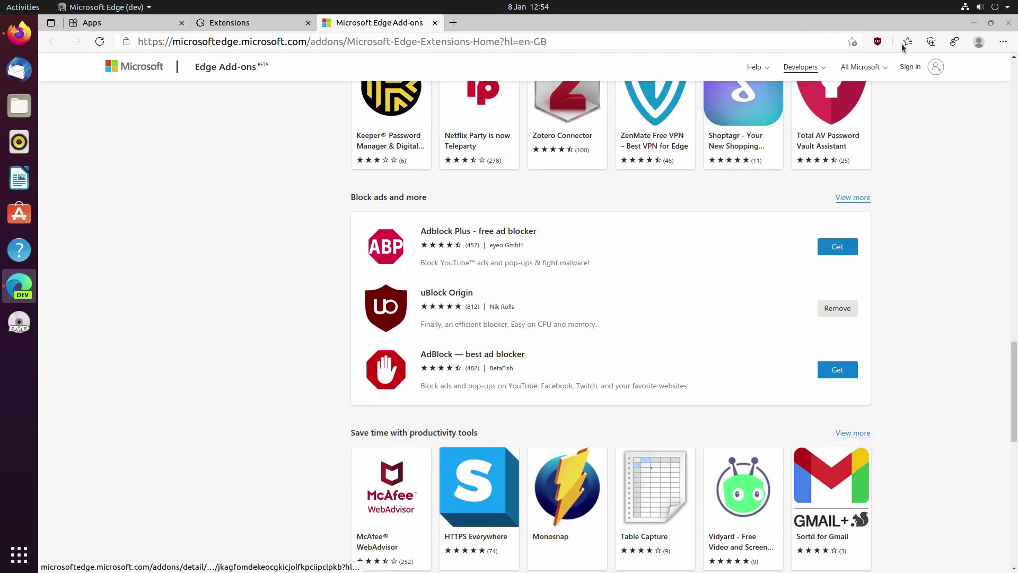
pyautogui.rightClick(879, 46)
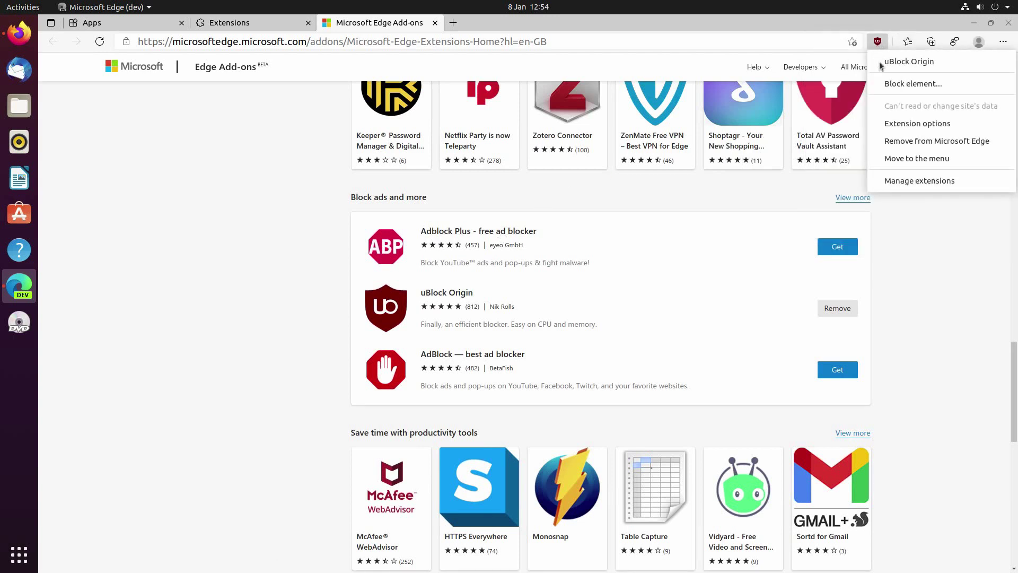
pyautogui.click(899, 158)
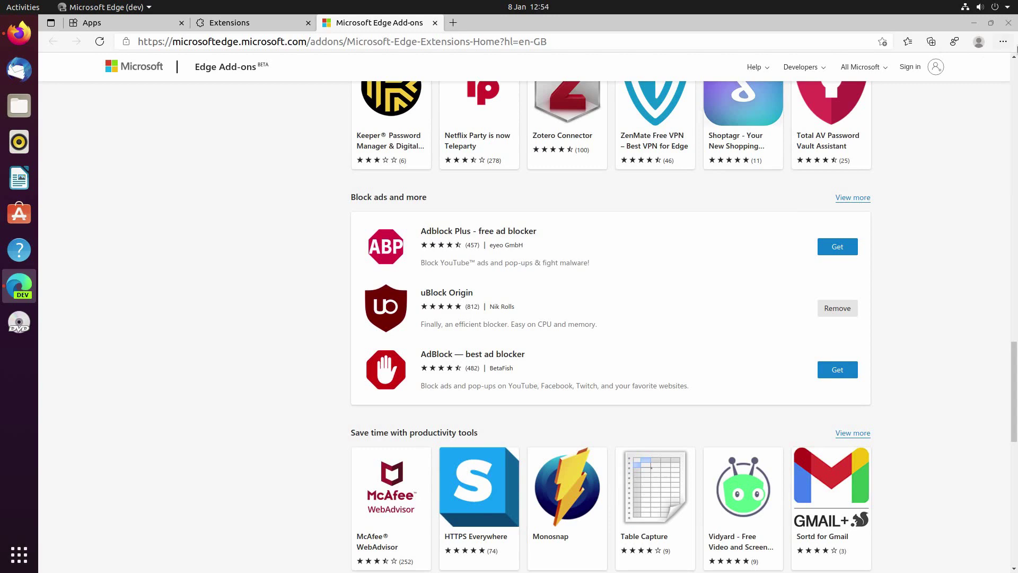
# Turn vertical tabs on, then off again, via the Add-ons tab's context menu
pyautogui.click(1003, 42)
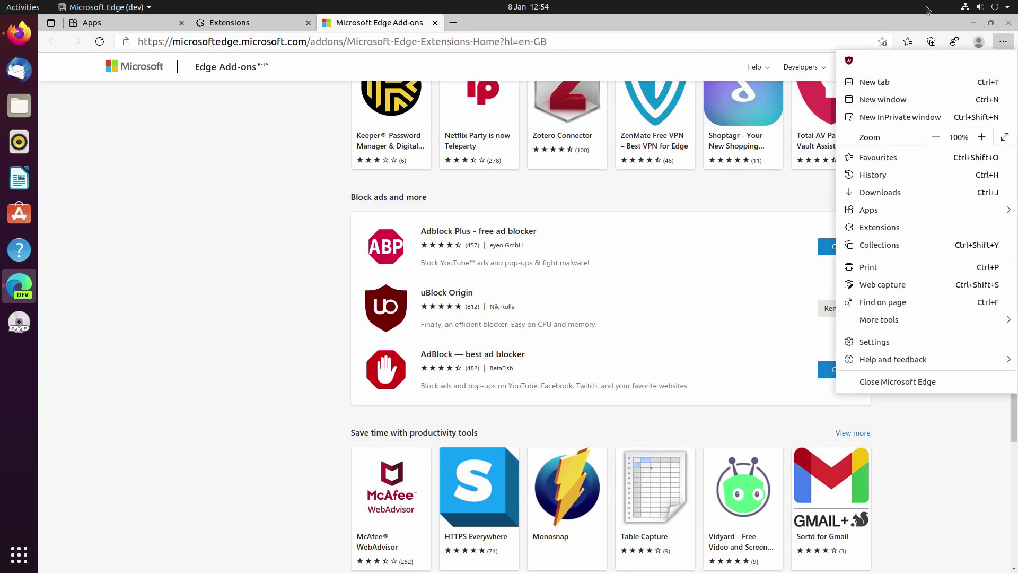
pyautogui.click(844, 24)
pyautogui.scroll(5, 546, 229)
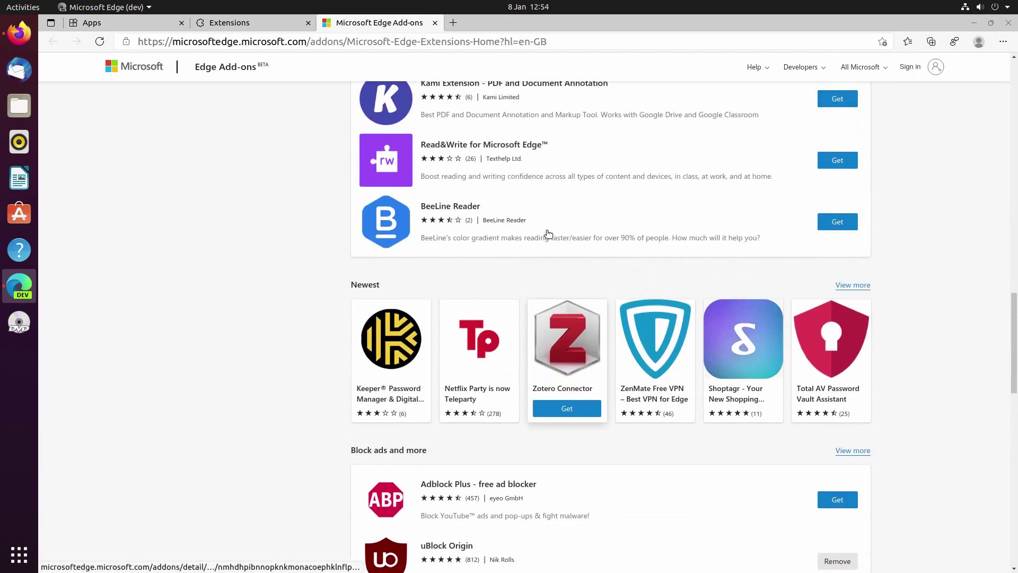
pyautogui.scroll(3, 547, 235)
pyautogui.rightClick(414, 23)
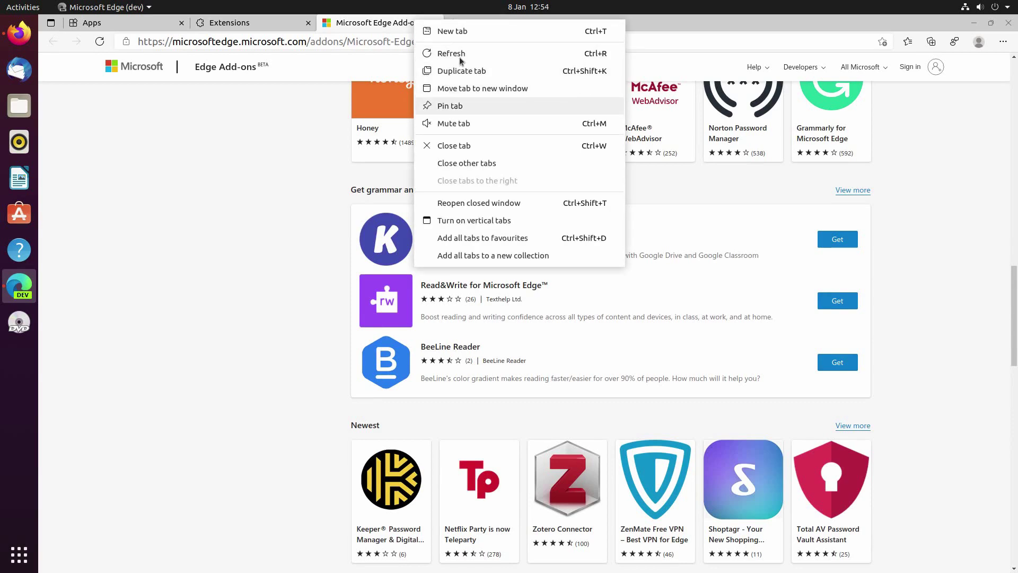
pyautogui.click(458, 220)
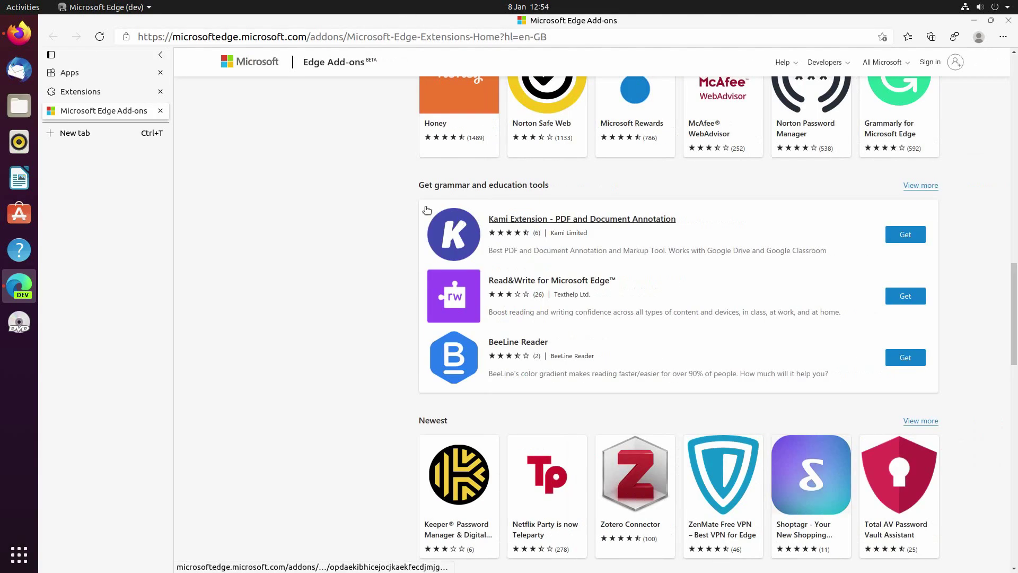
pyautogui.rightClick(80, 115)
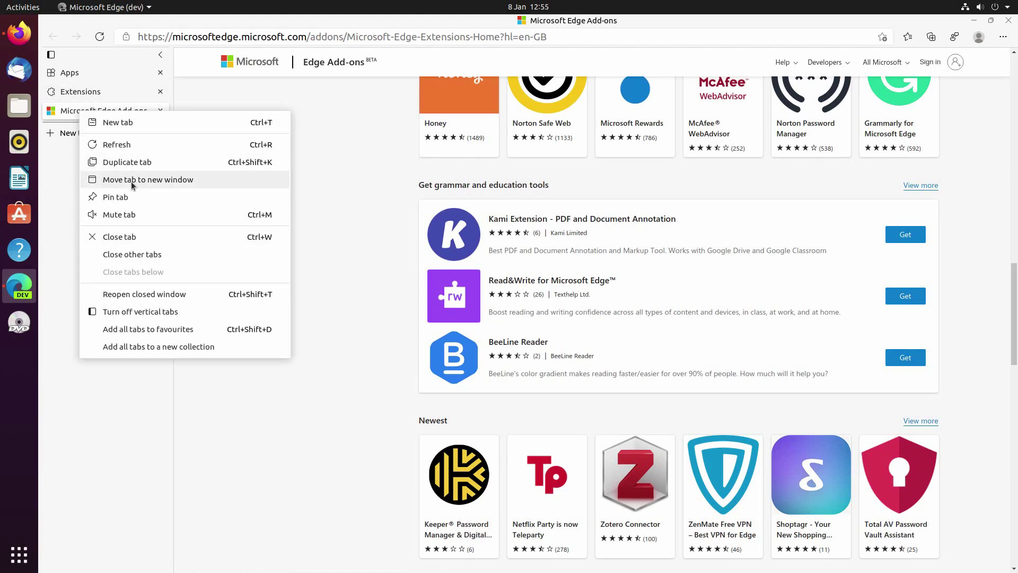
pyautogui.click(119, 312)
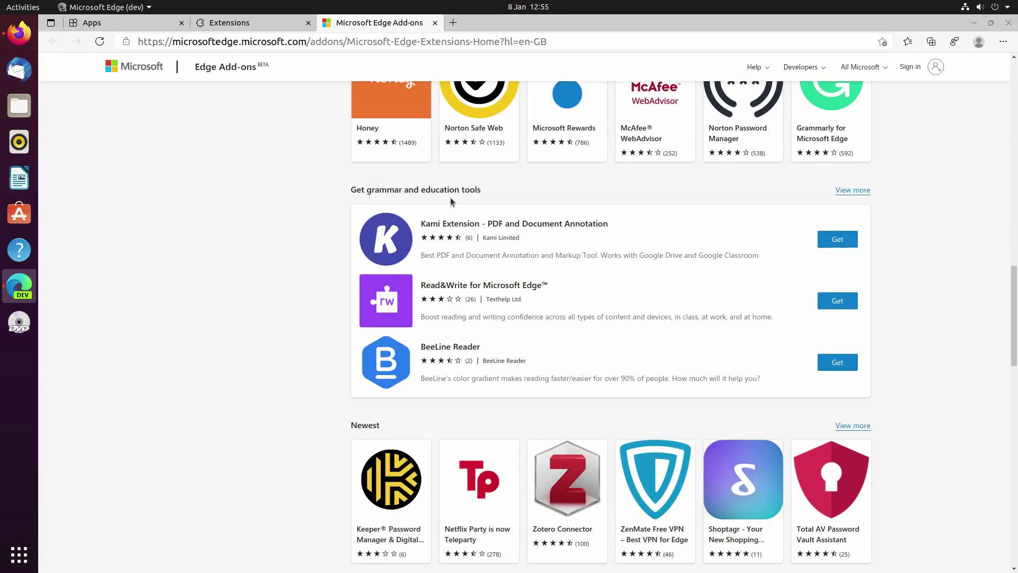
pyautogui.scroll(2, 450, 198)
pyautogui.click(1003, 41)
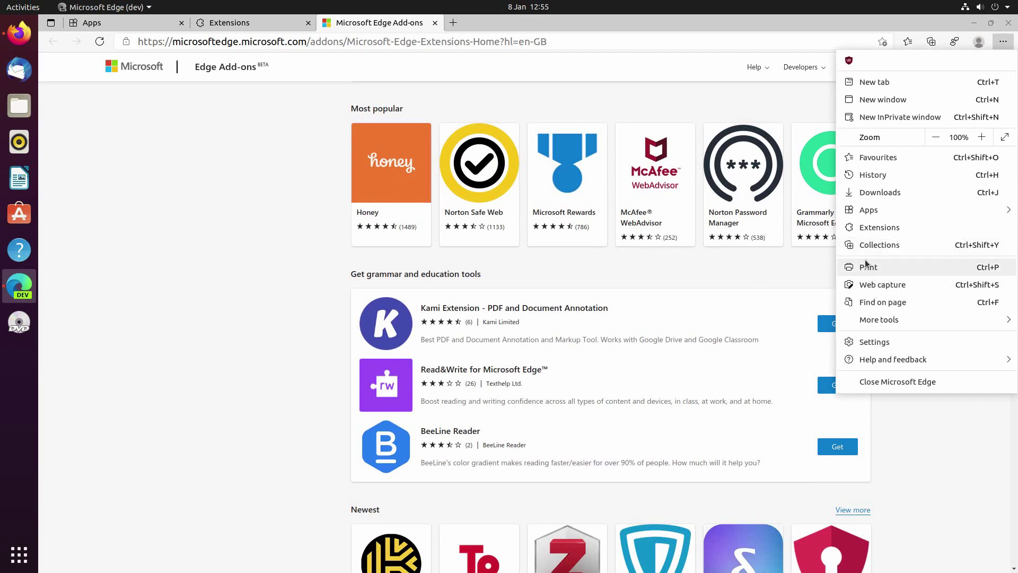
pyautogui.click(859, 283)
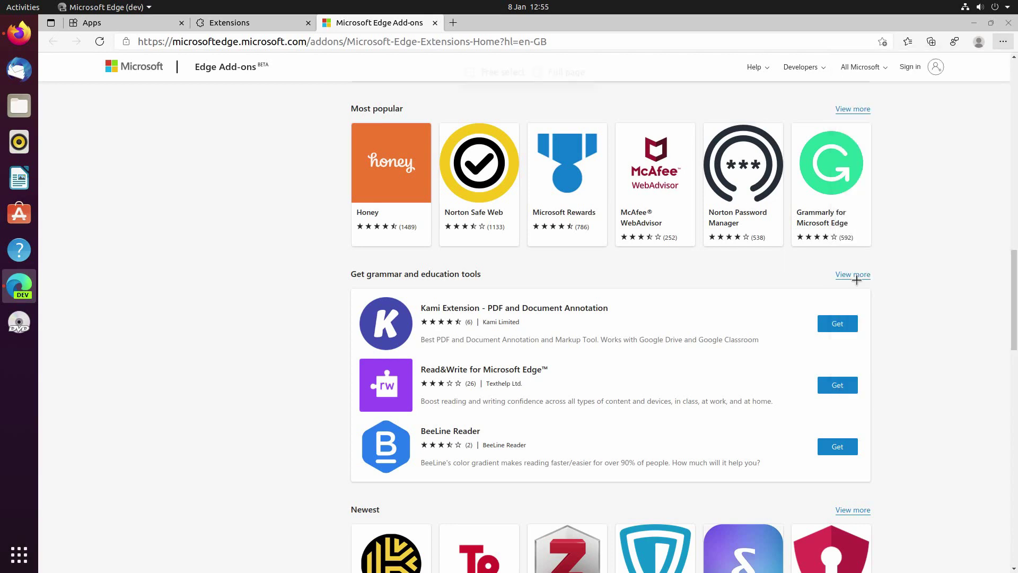
pyautogui.moveTo(390, 131); pyautogui.dragTo(661, 331)
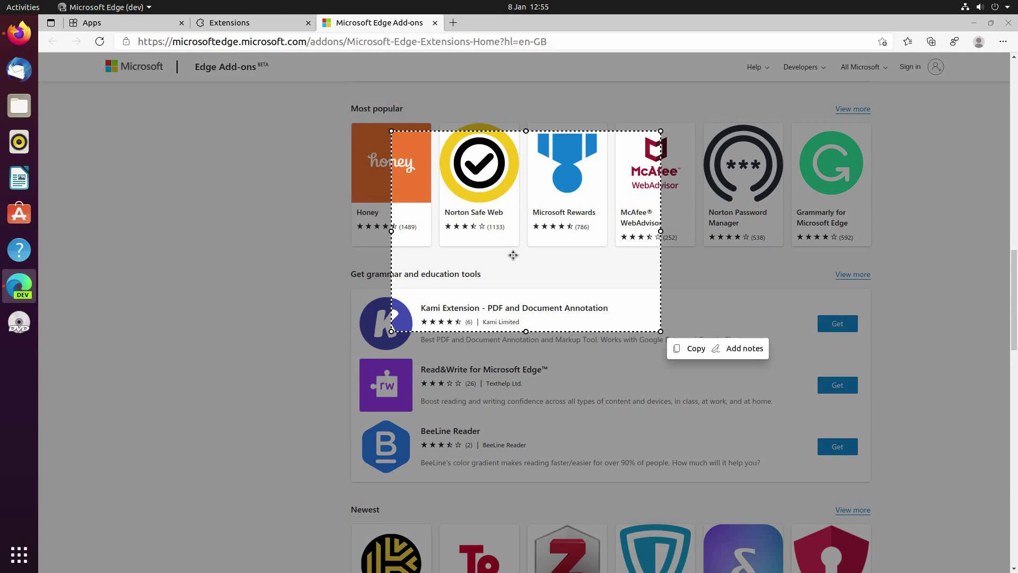
pyautogui.click(271, 216)
pyautogui.click(1004, 41)
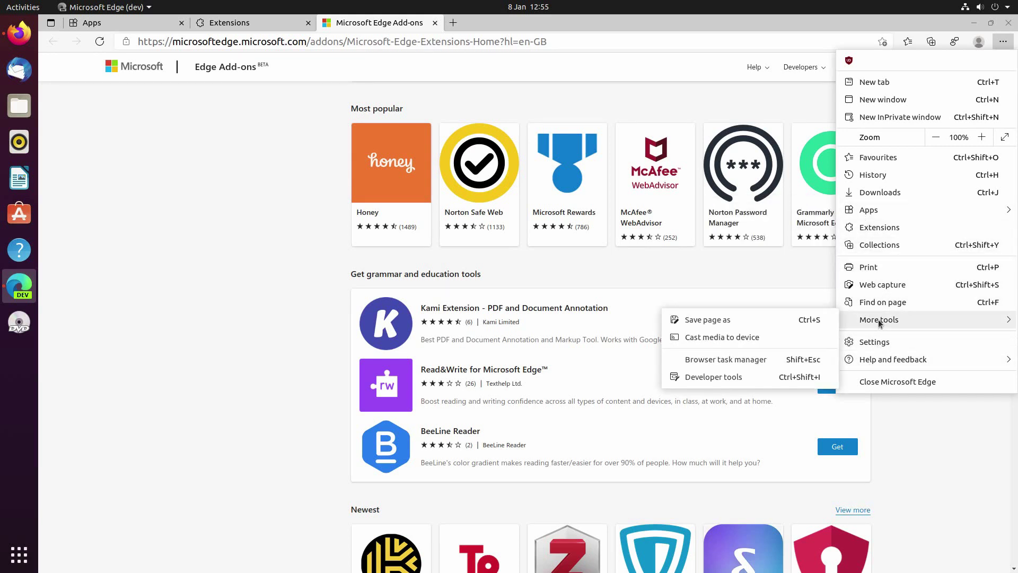
pyautogui.moveTo(879, 319)
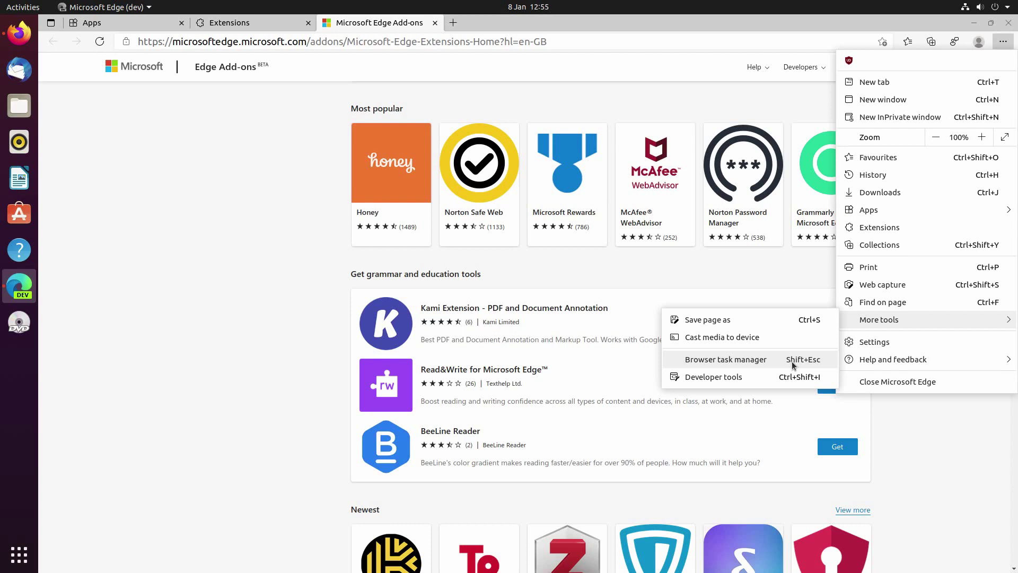
# Open Settings, view the Apps page, open a new tab, and return to Settings
pyautogui.click(863, 340)
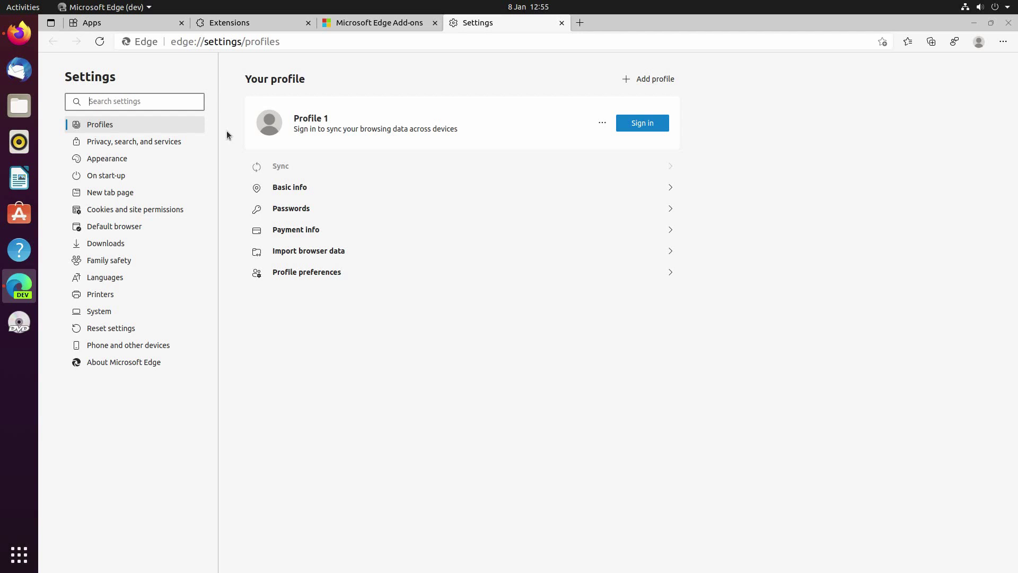
pyautogui.click(127, 19)
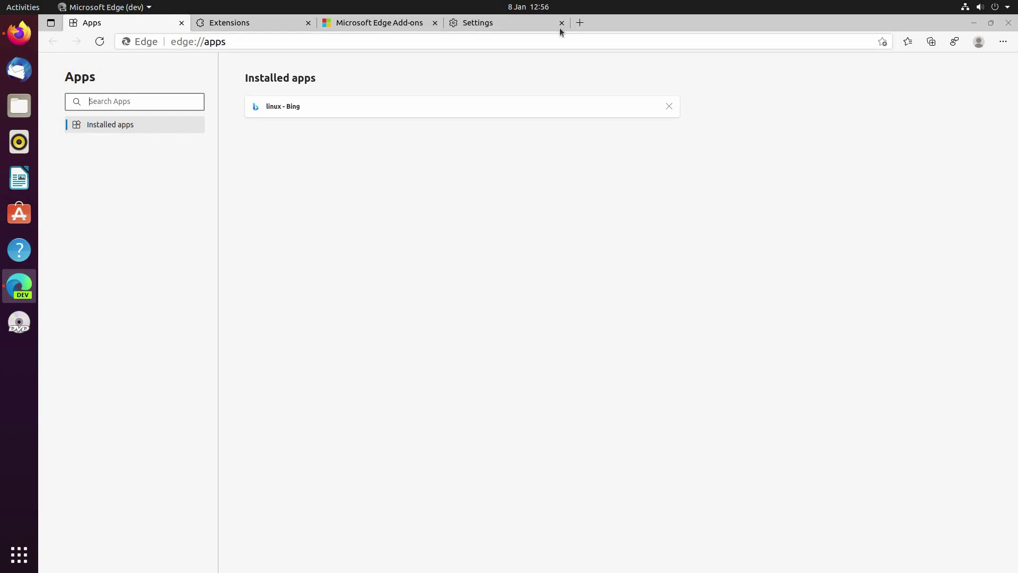
pyautogui.click(579, 22)
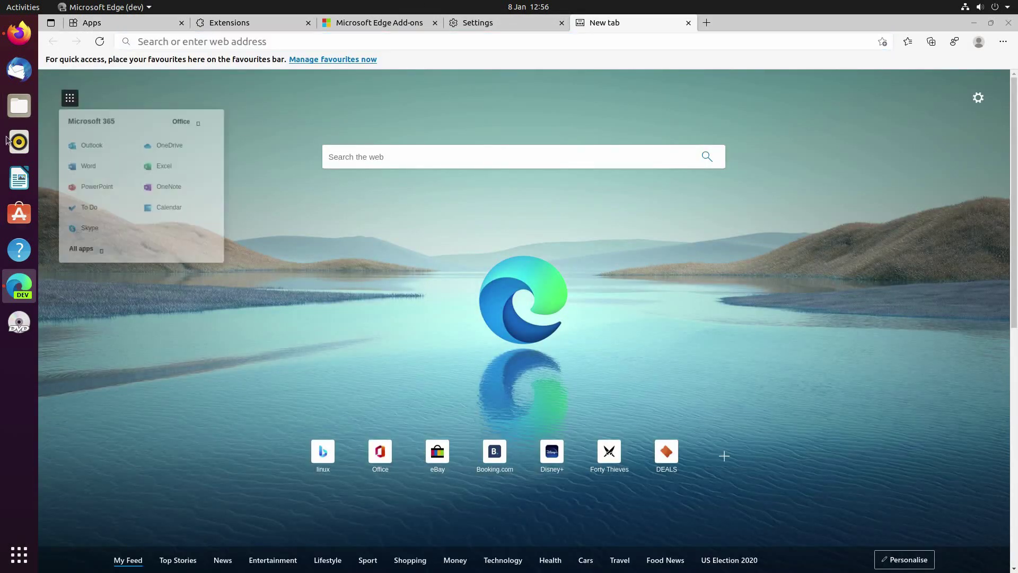
pyautogui.click(483, 25)
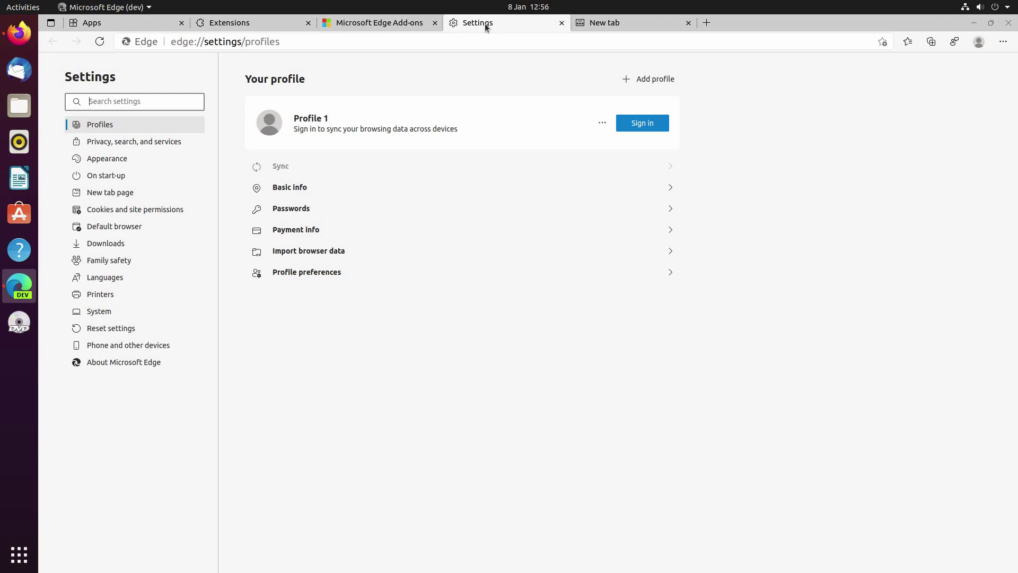
# Import bookmarks, passwords, basic info and history from Mozilla Firefox
pyautogui.click(305, 248)
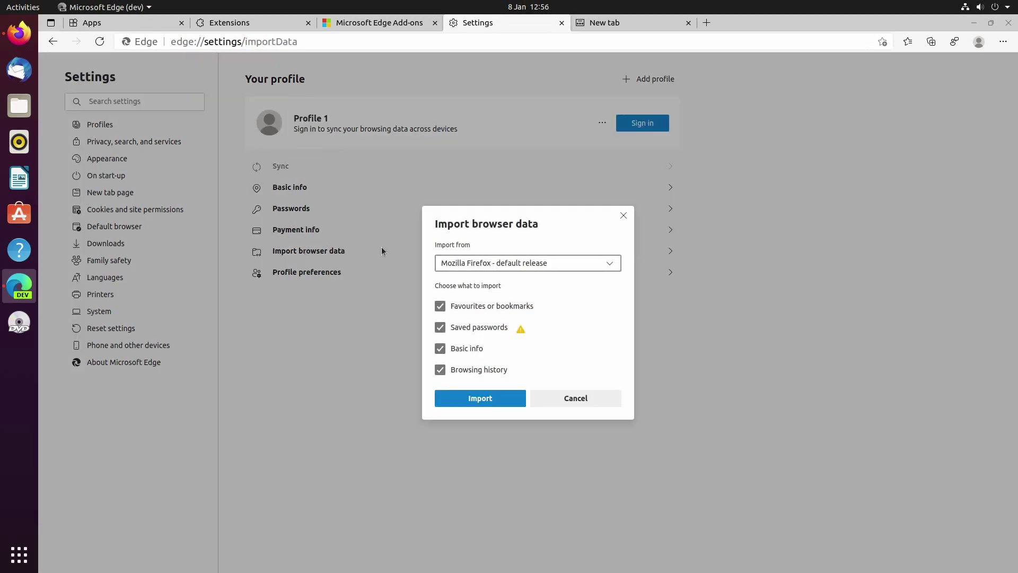
pyautogui.click(527, 263)
pyautogui.click(461, 281)
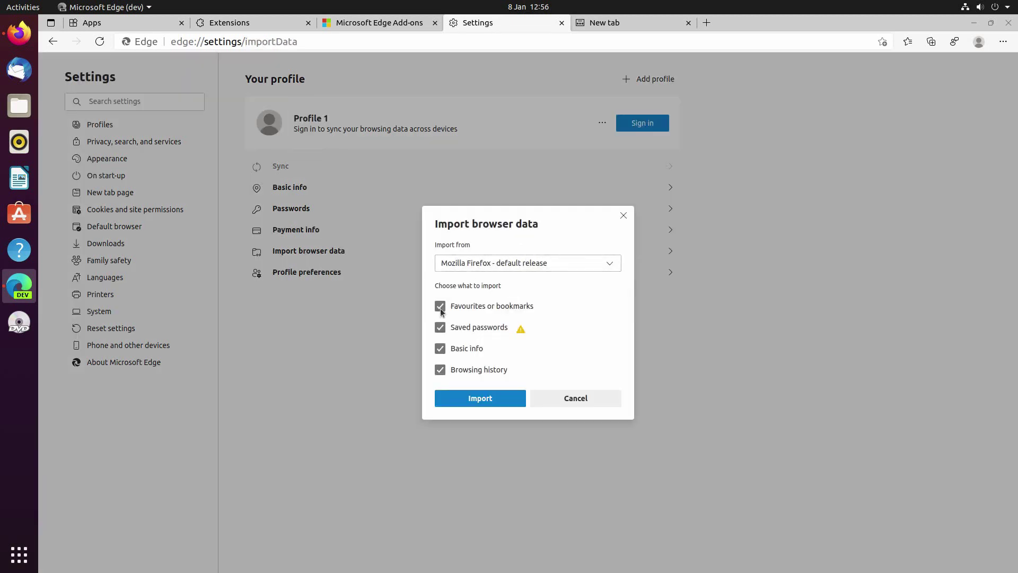
pyautogui.click(477, 399)
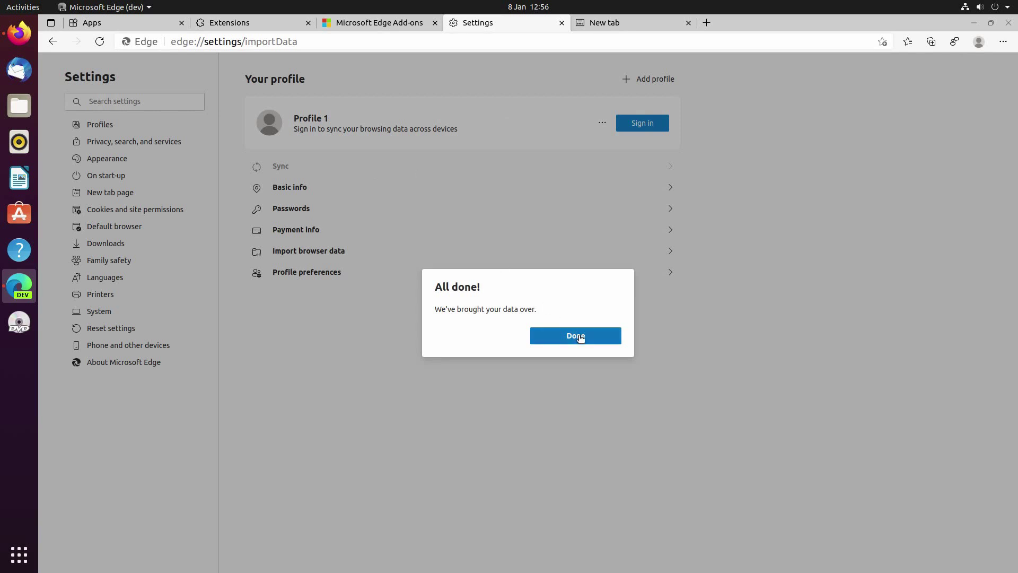
pyautogui.click(580, 338)
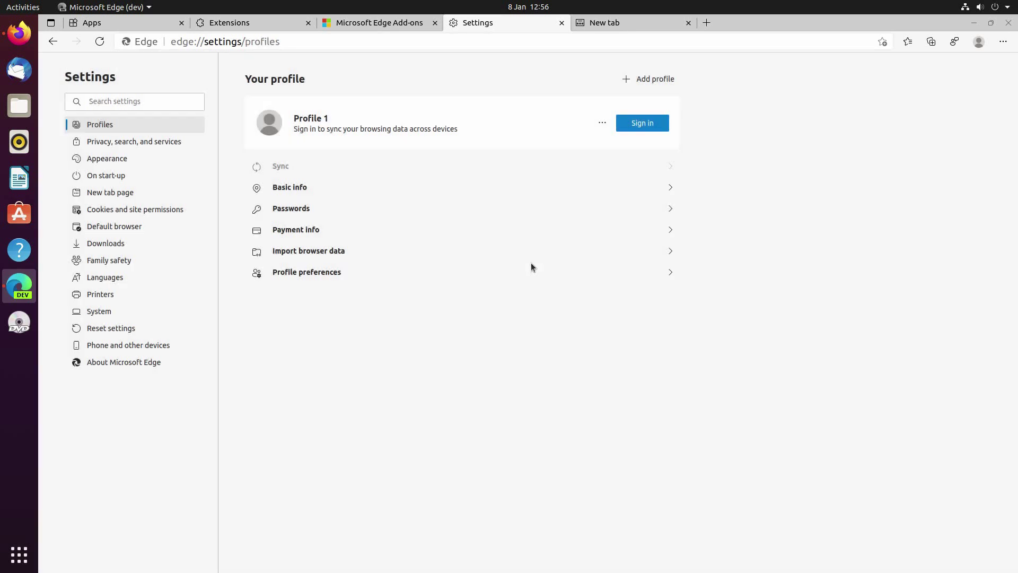
# Set tracking prevention to Strict in Privacy, search, and services, then scroll through the page
pyautogui.click(145, 143)
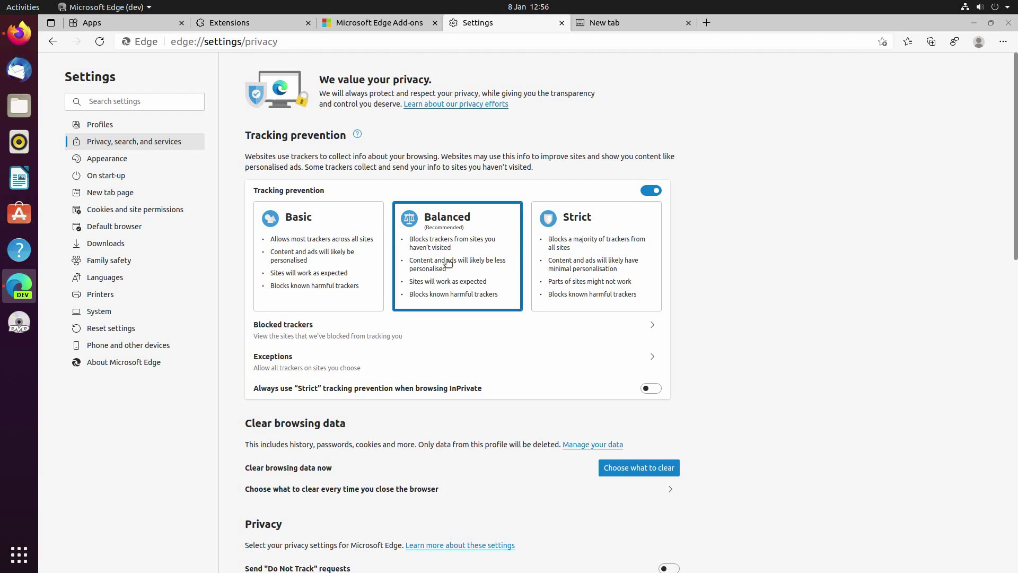
pyautogui.click(543, 237)
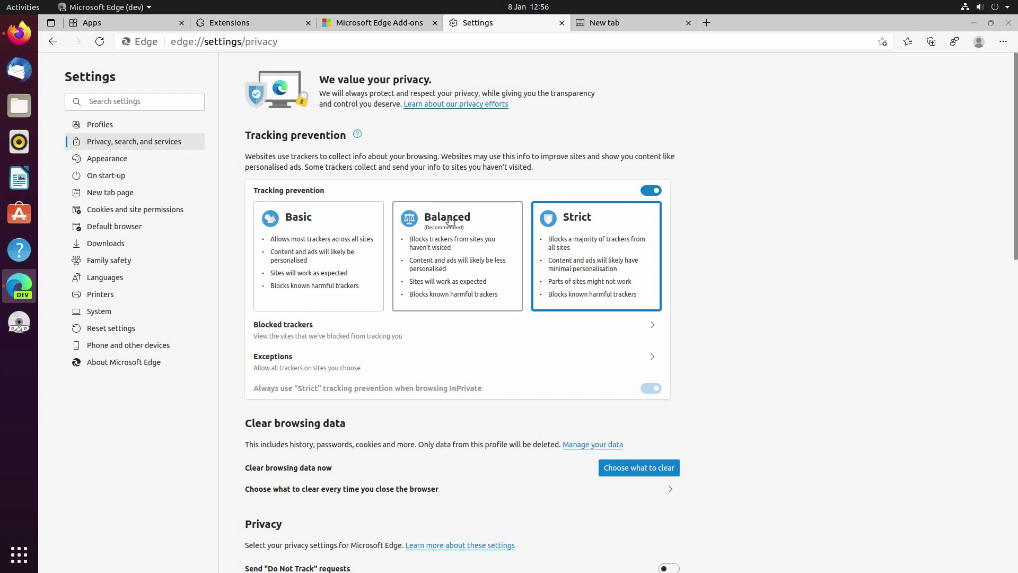
pyautogui.scroll(-3, 414, 271)
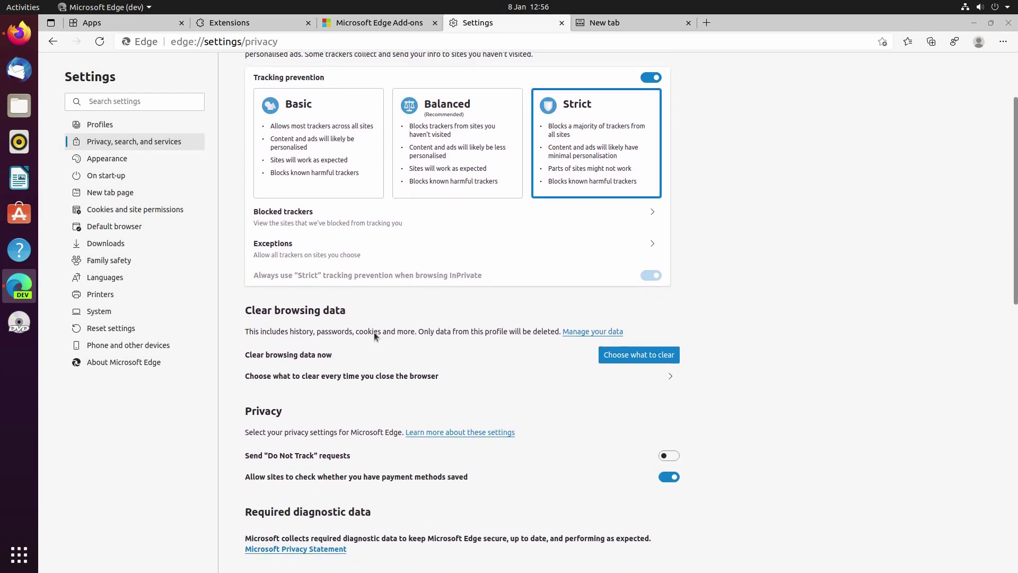
pyautogui.scroll(-1, 374, 332)
pyautogui.scroll(-2, 370, 231)
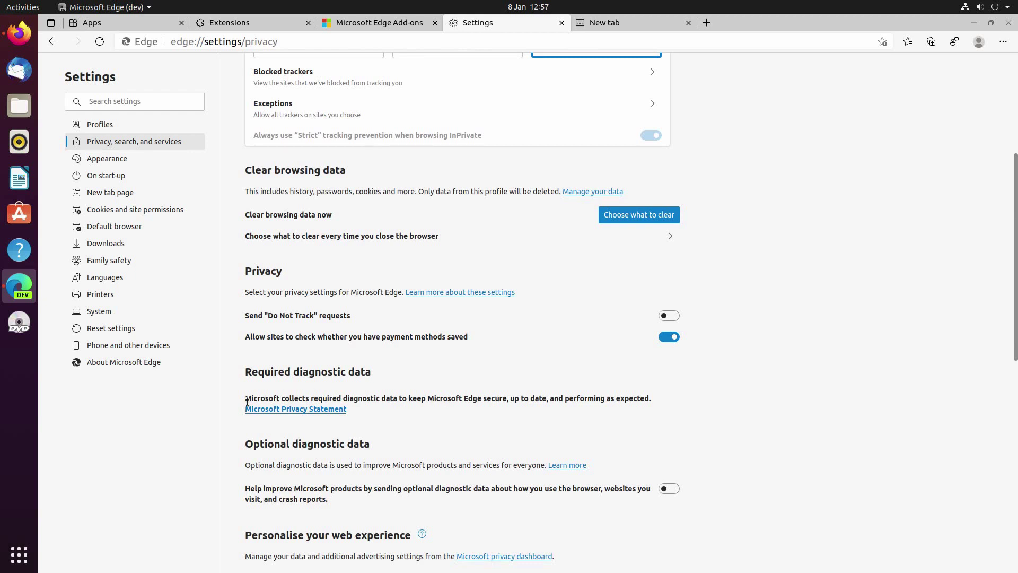
pyautogui.moveTo(339, 409); pyautogui.dragTo(367, 413)
pyautogui.scroll(-2, 366, 410)
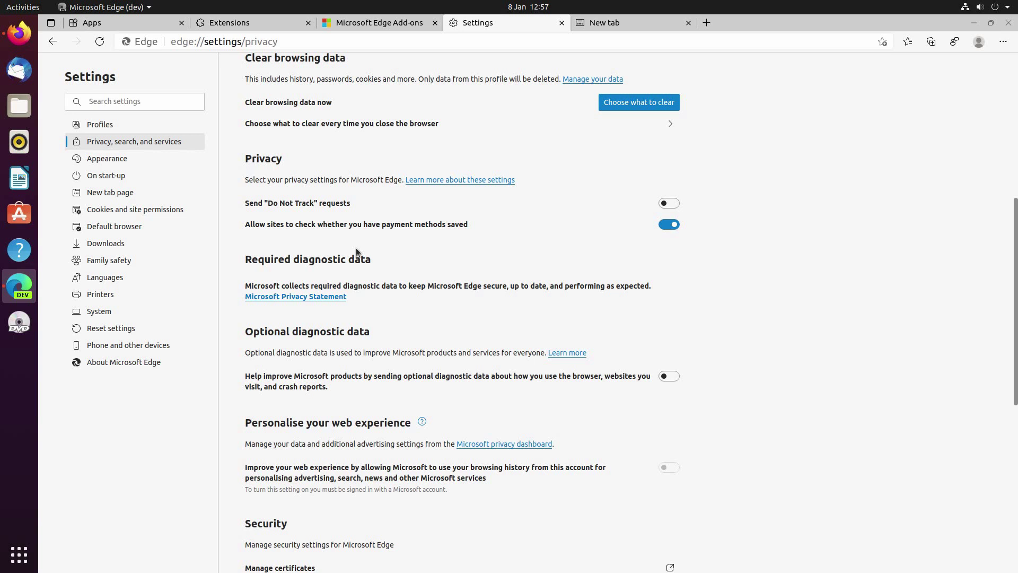
pyautogui.scroll(-2, 351, 254)
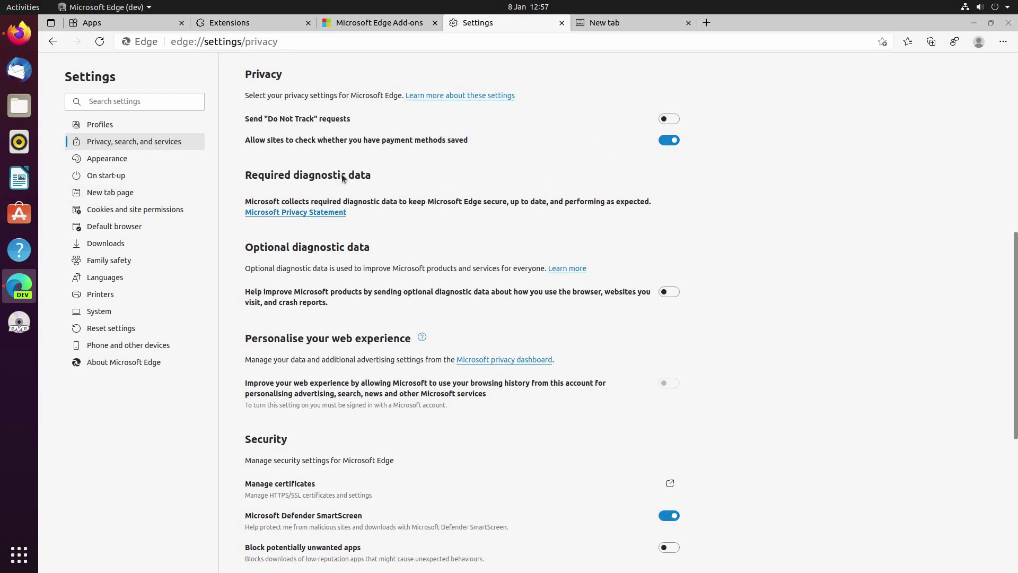
pyautogui.scroll(-3, 342, 174)
pyautogui.scroll(-2, 341, 175)
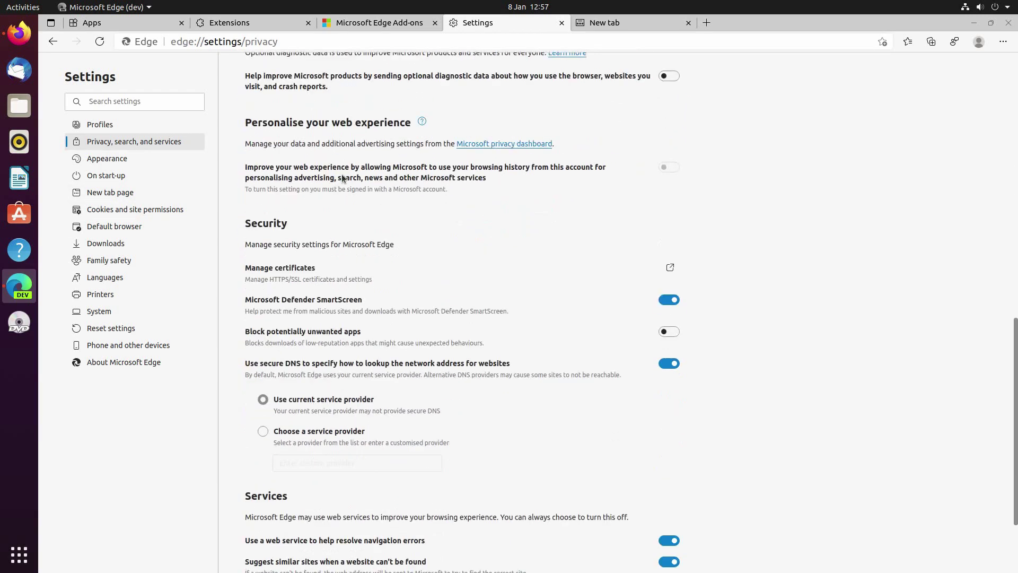
pyautogui.scroll(-2, 342, 174)
pyautogui.scroll(-1, 341, 174)
pyautogui.scroll(-1, 341, 174)
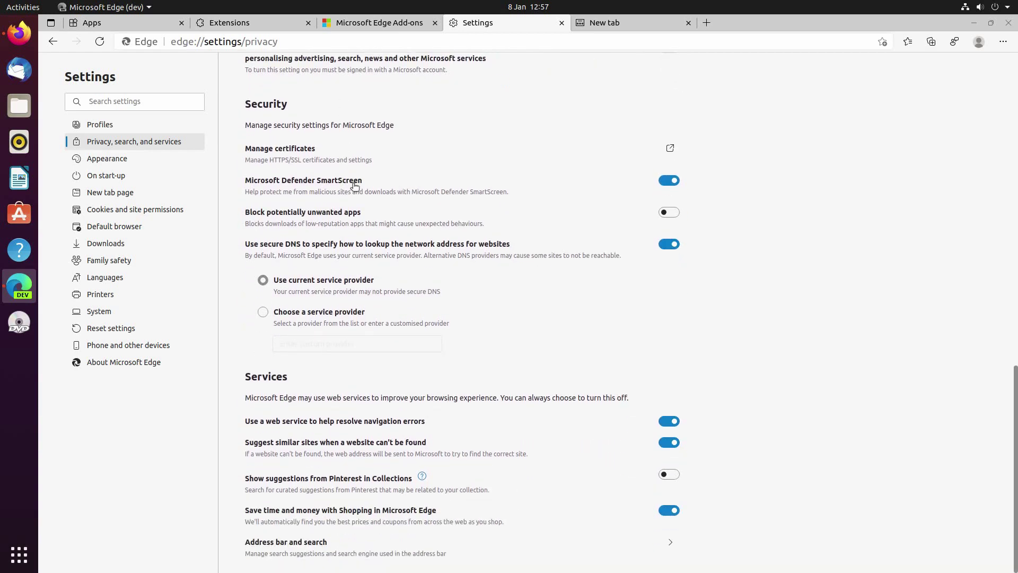
# Choose Dark as the default theme in Appearance, then restore and re-maximize the window
pyautogui.click(121, 162)
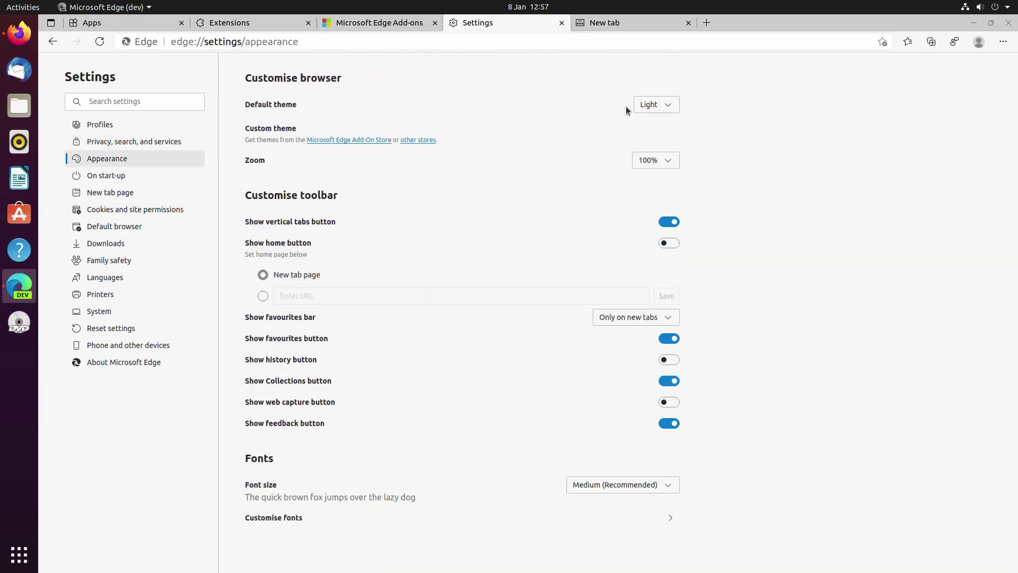
pyautogui.click(657, 107)
pyautogui.click(651, 141)
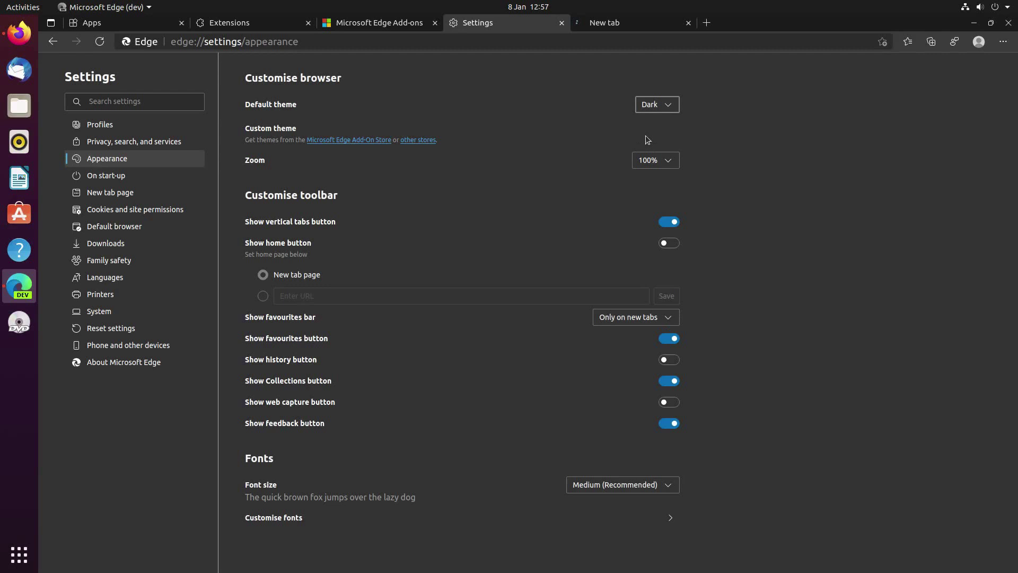
pyautogui.doubleClick(790, 22)
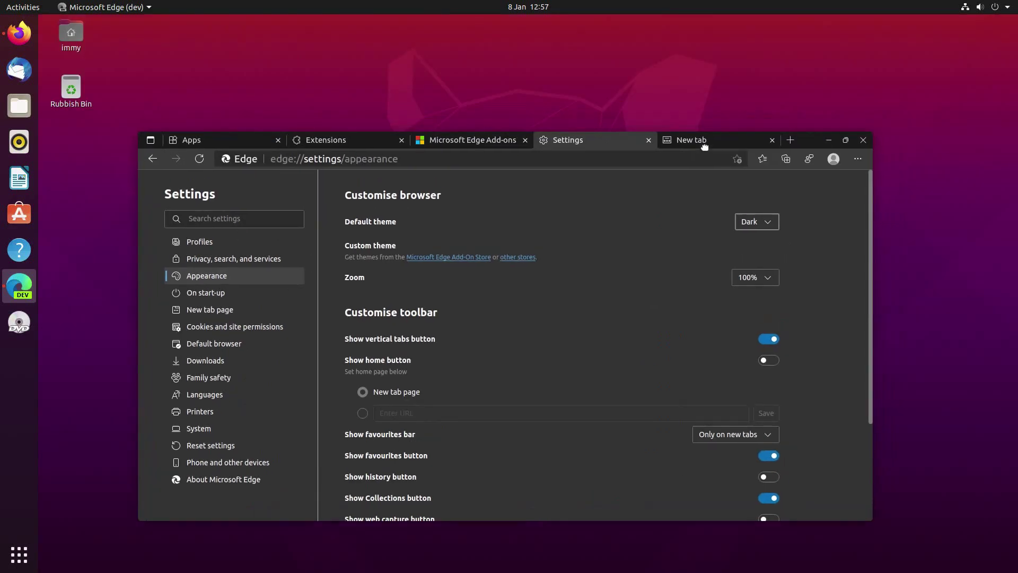
pyautogui.doubleClick(703, 141)
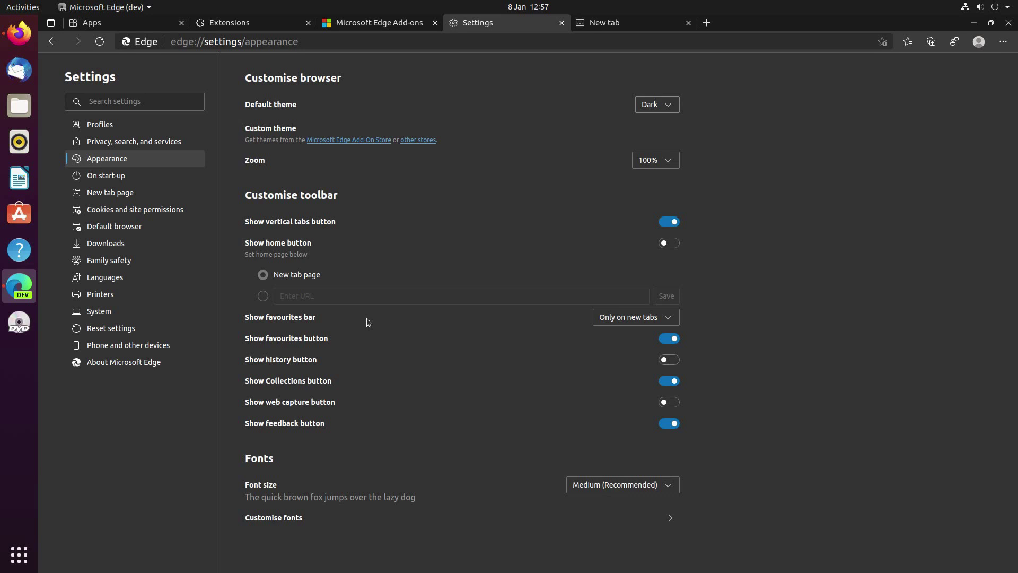
# Browse the settings sections from On start-up through Phone and other devices
pyautogui.click(143, 181)
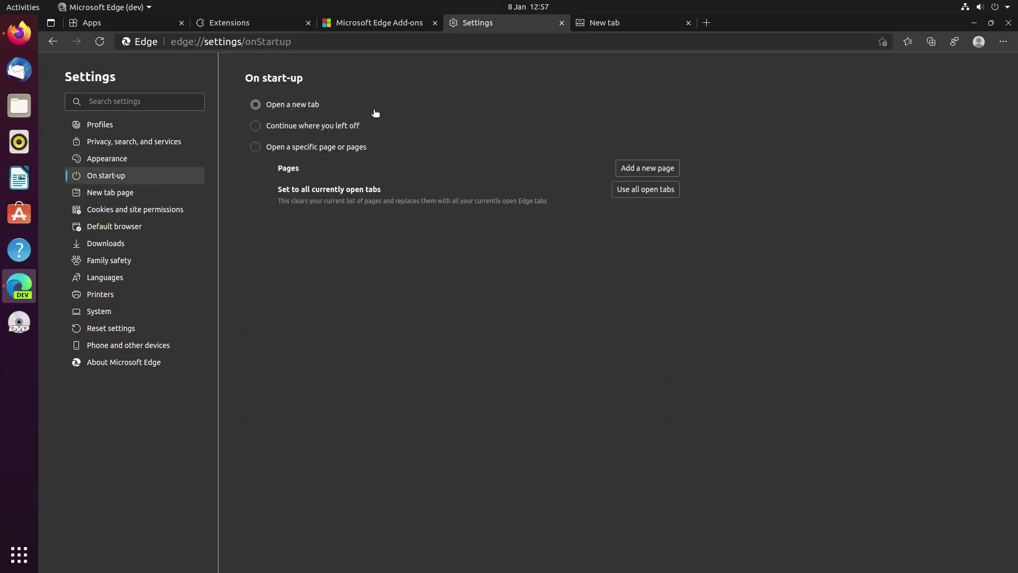
pyautogui.click(122, 192)
pyautogui.click(103, 212)
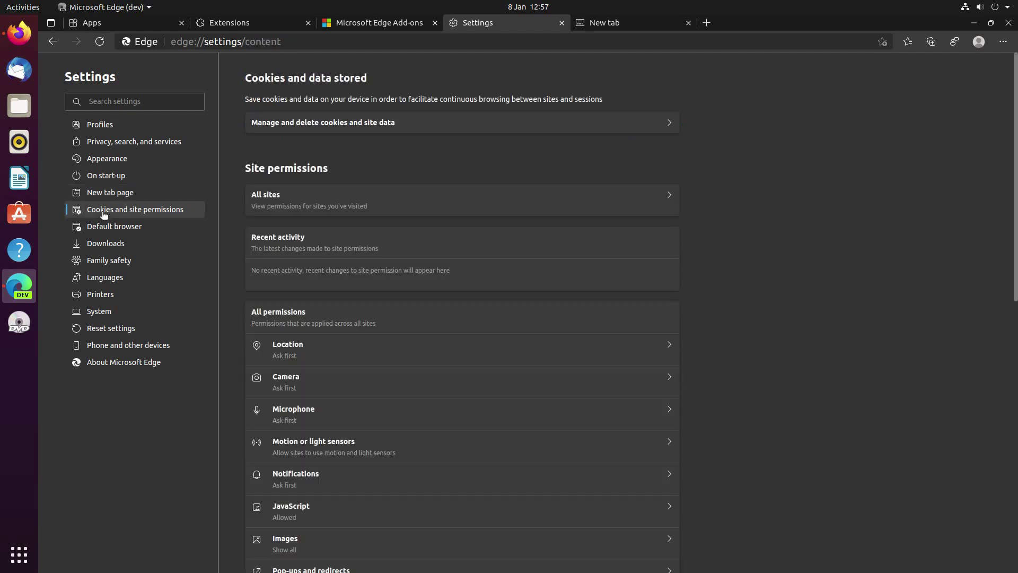
pyautogui.click(100, 227)
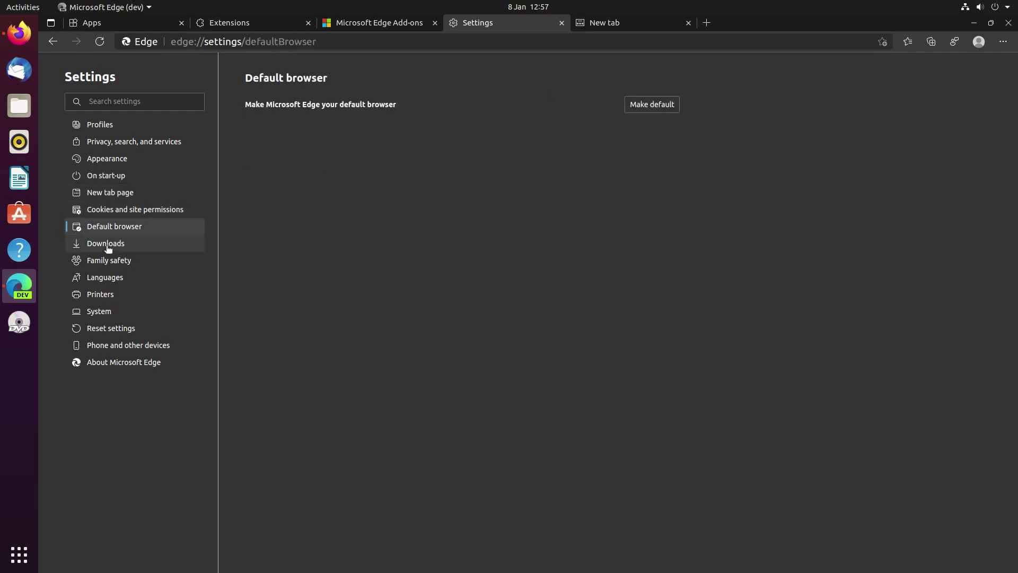
pyautogui.click(108, 246)
pyautogui.click(111, 262)
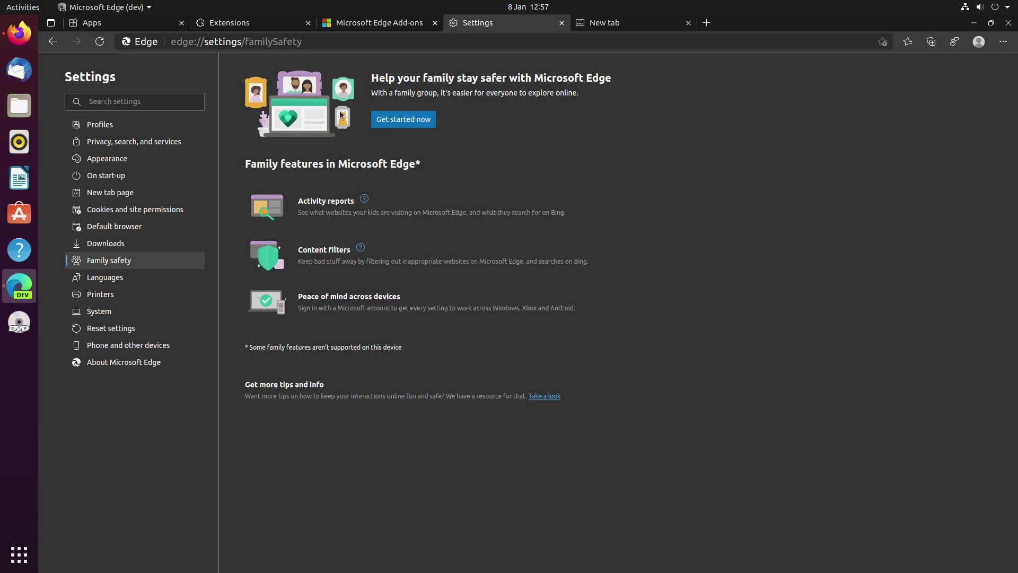
pyautogui.click(116, 283)
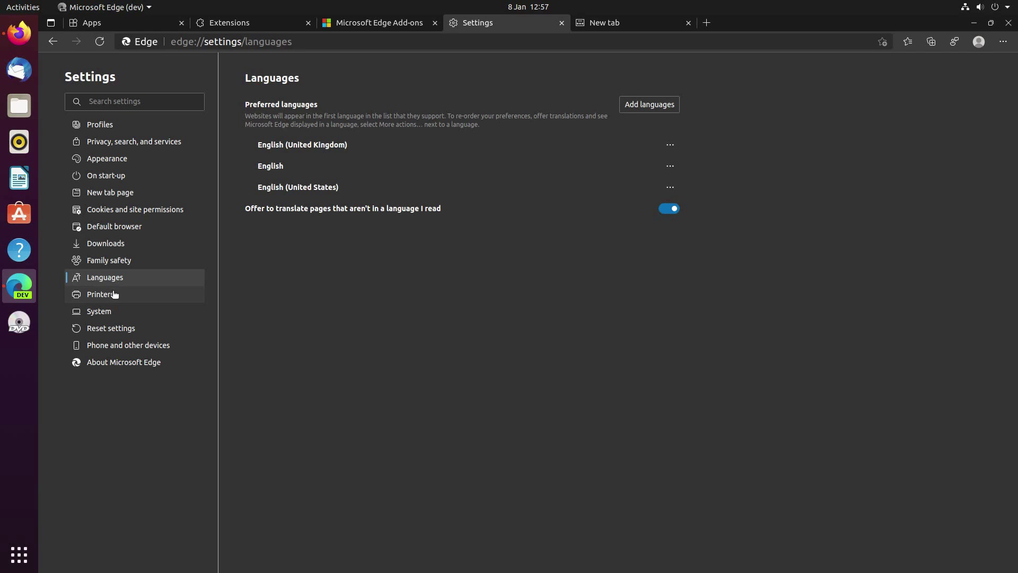
pyautogui.click(115, 298)
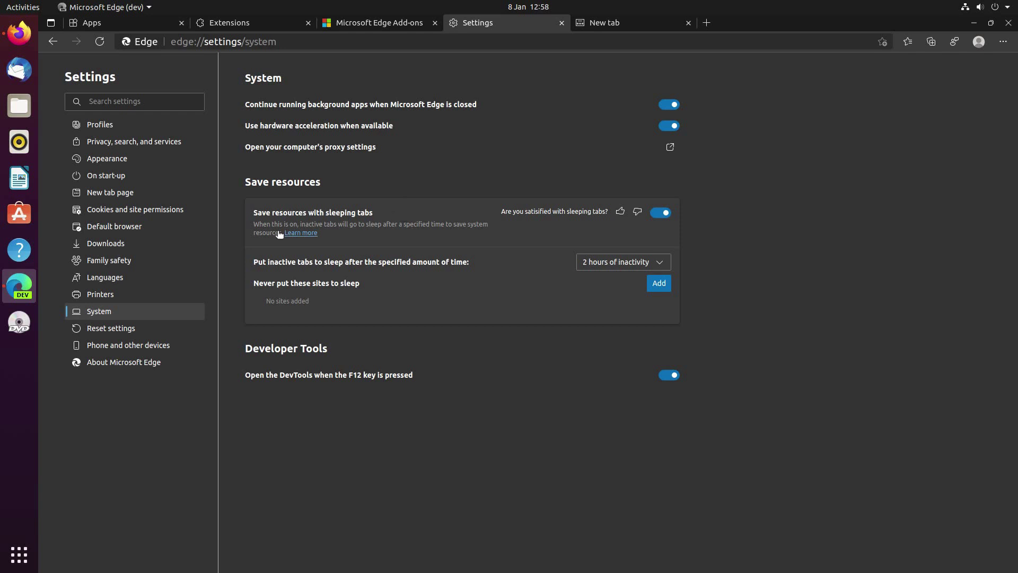
pyautogui.click(141, 345)
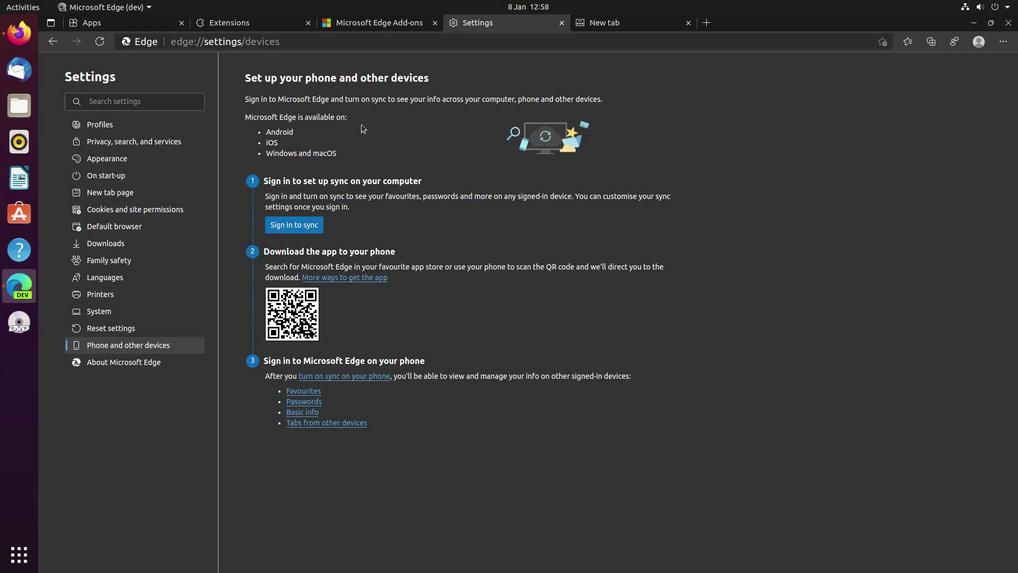
# View the About Microsoft Edge page, briefly selecting the Chromium credit sentence
pyautogui.click(139, 362)
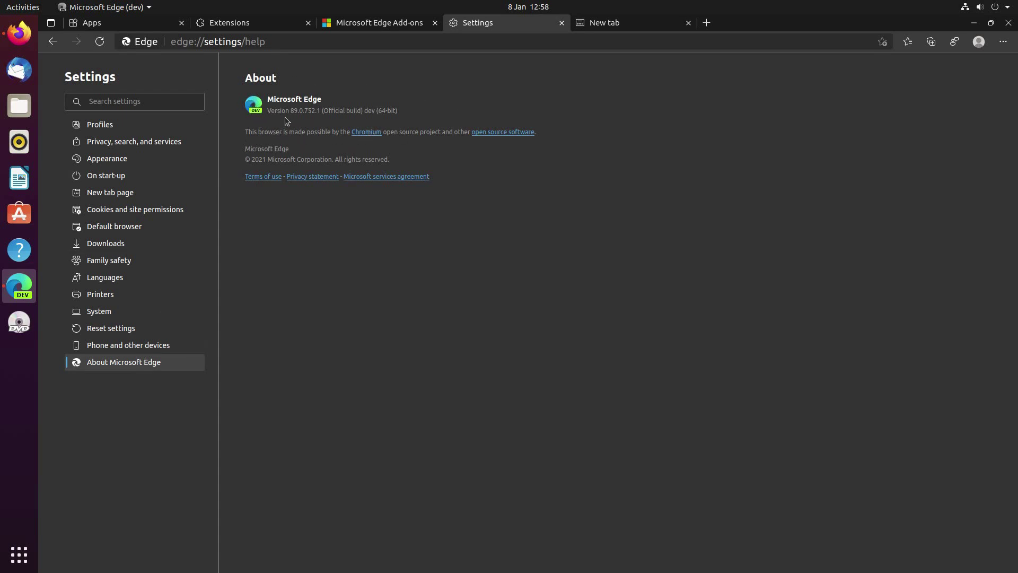
pyautogui.moveTo(243, 133); pyautogui.dragTo(580, 138)
pyautogui.click(580, 138)
# Keep only the New tab open using its Close other tabs option
pyautogui.click(103, 23)
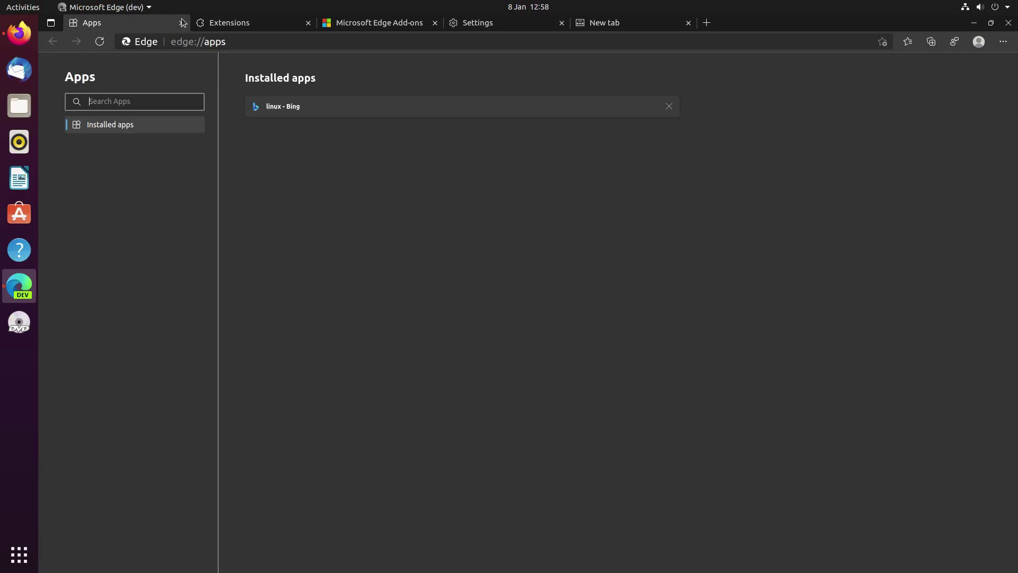
pyautogui.click(625, 23)
pyautogui.rightClick(624, 23)
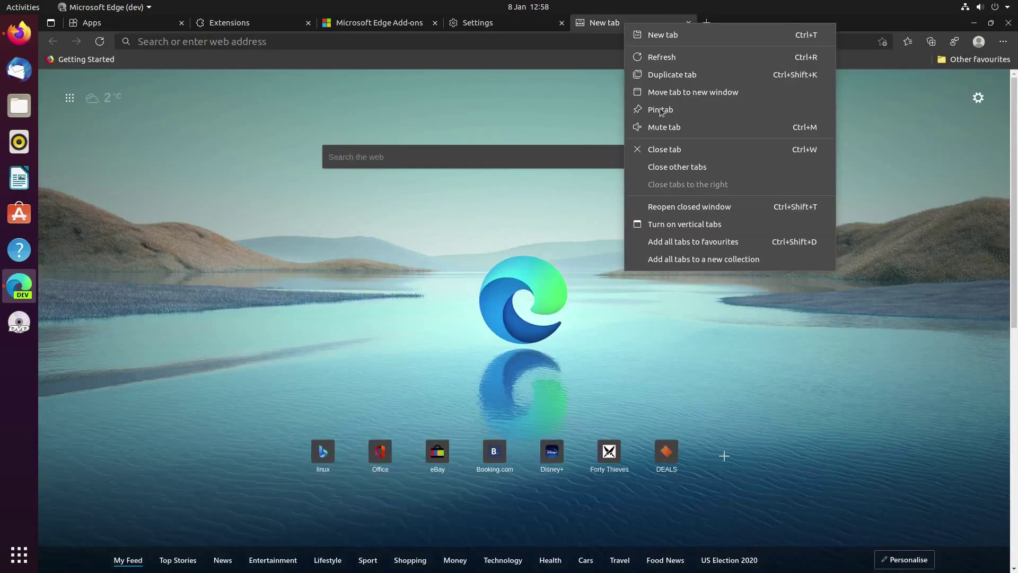
pyautogui.click(662, 167)
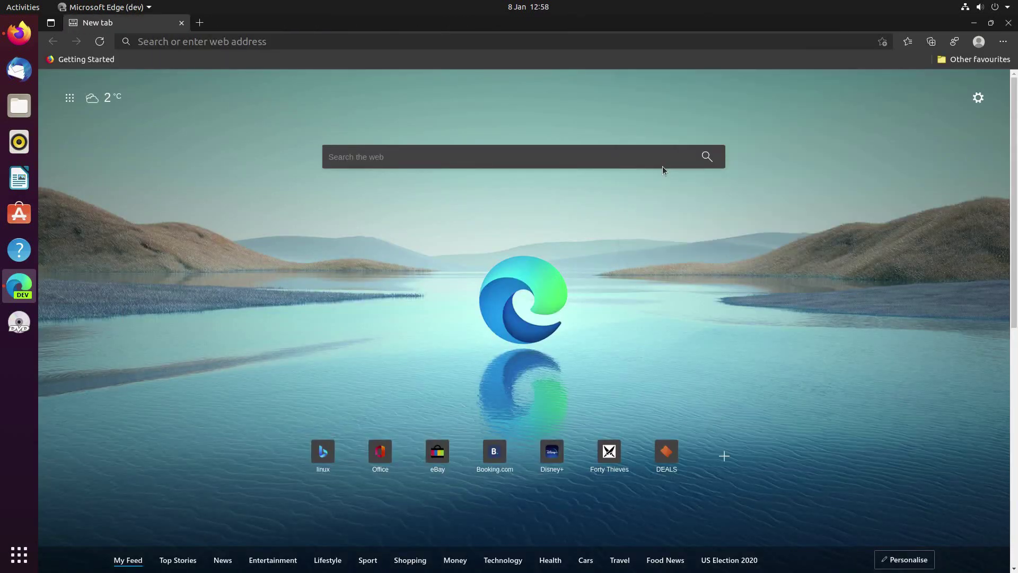